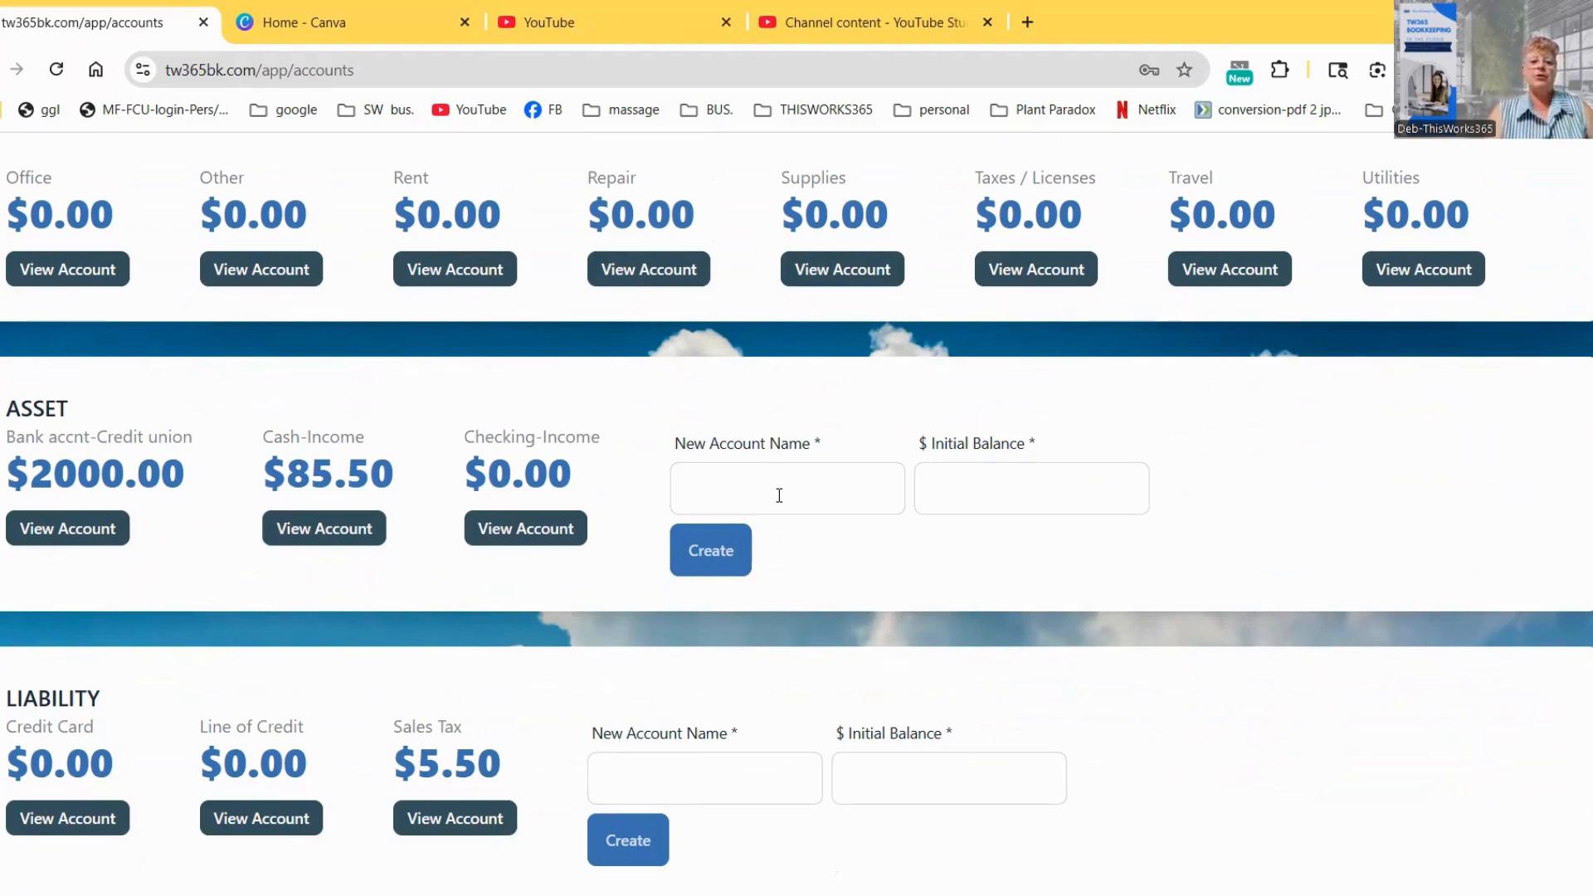
# - Create an asset account named Bank Accnt-Dirigo-Checking with an initial balance of 550.00
pyautogui.click(829, 497)
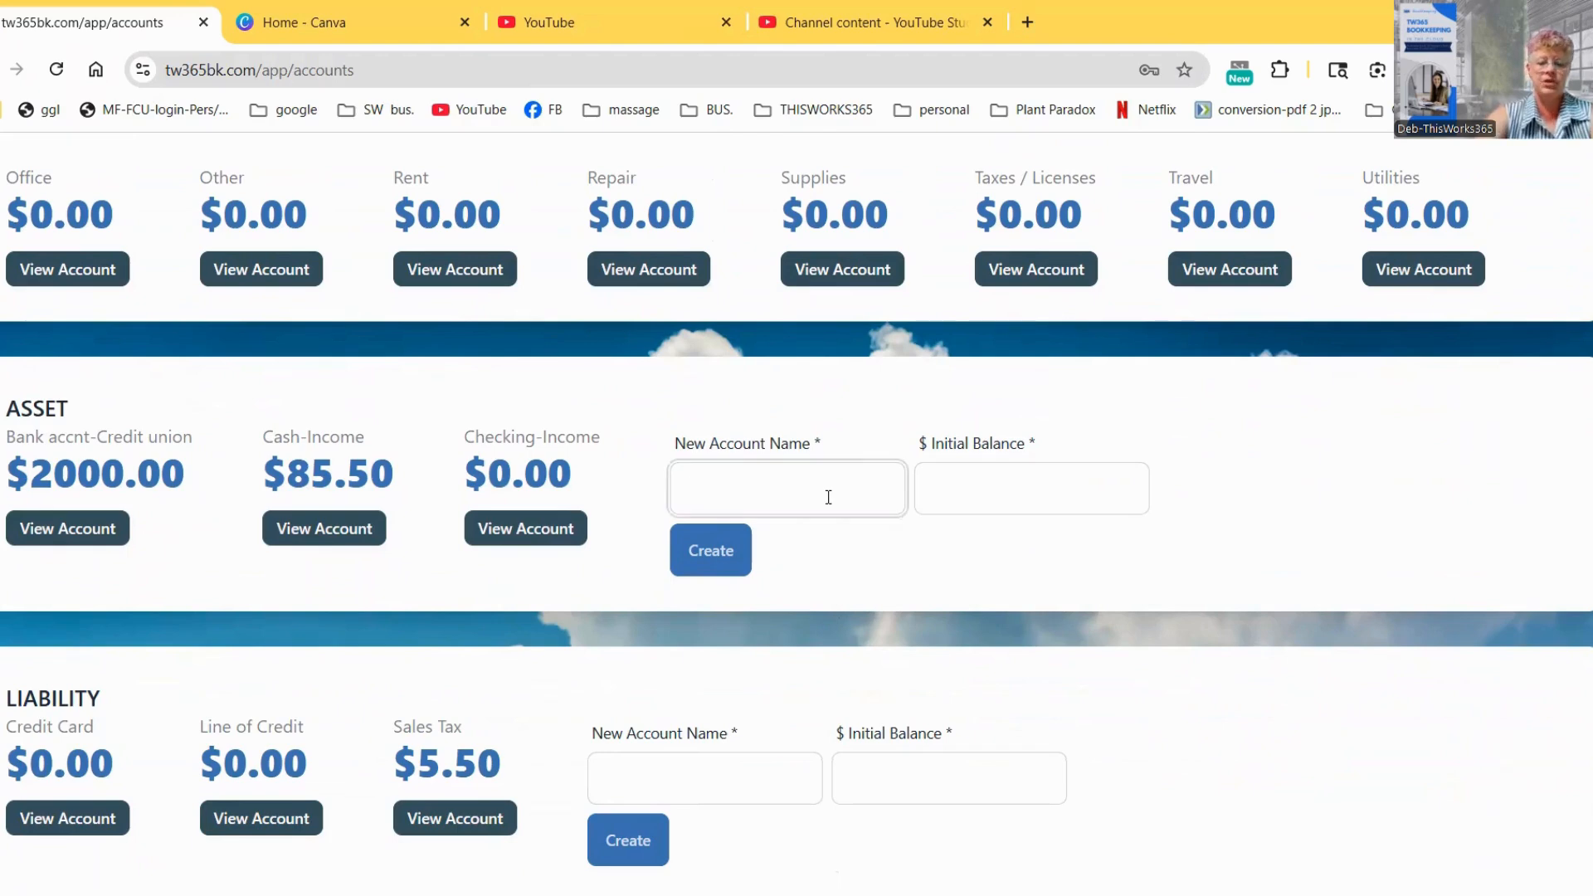
pyautogui.write('Ba')
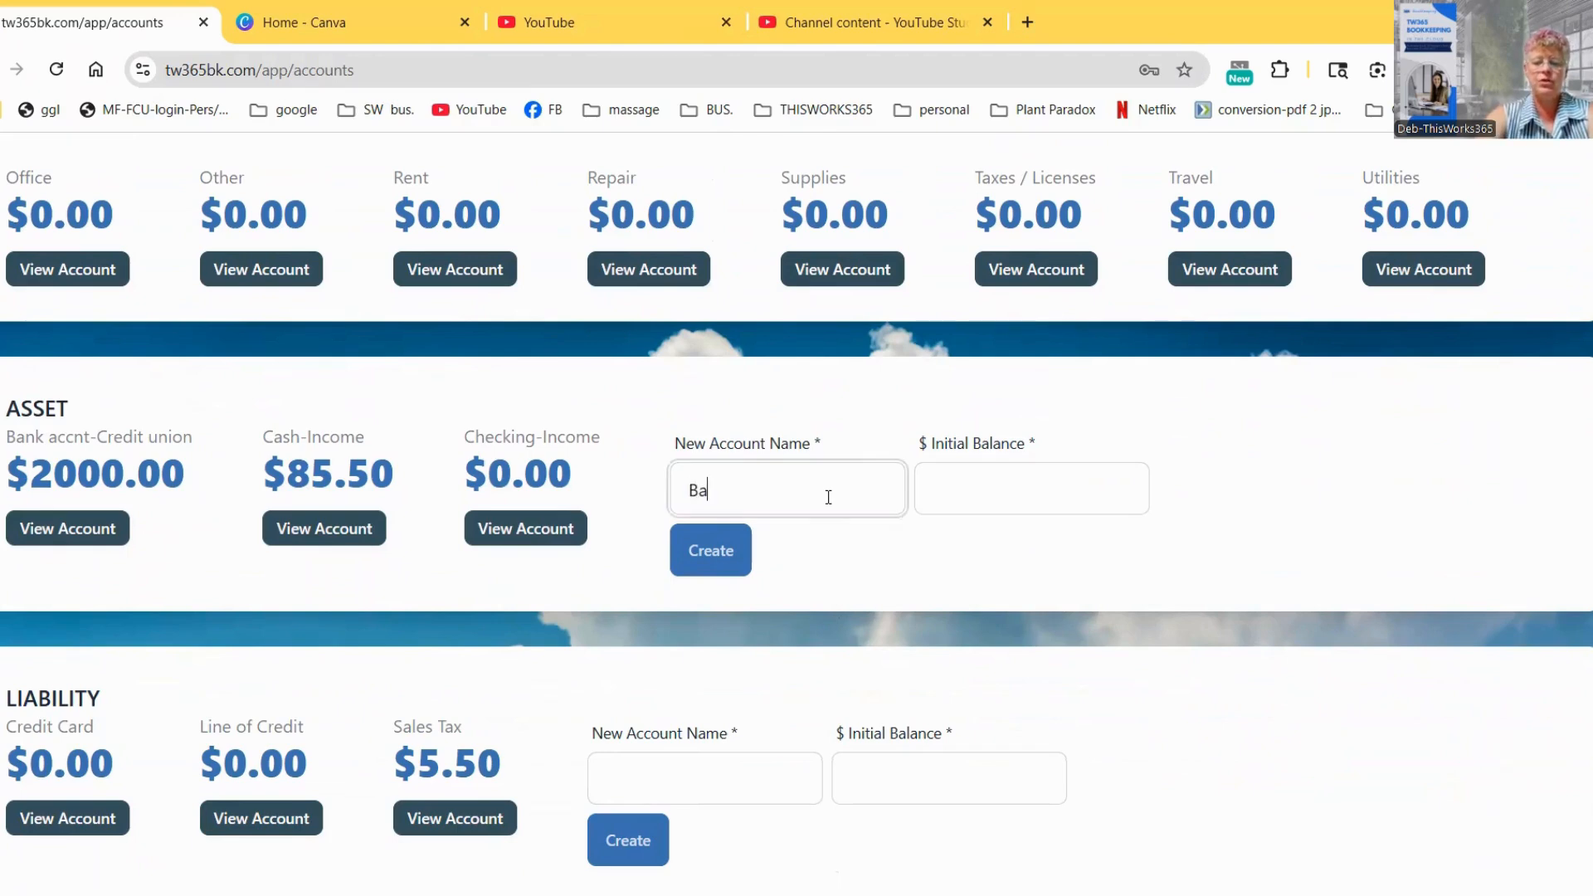
pyautogui.write('nk Ac')
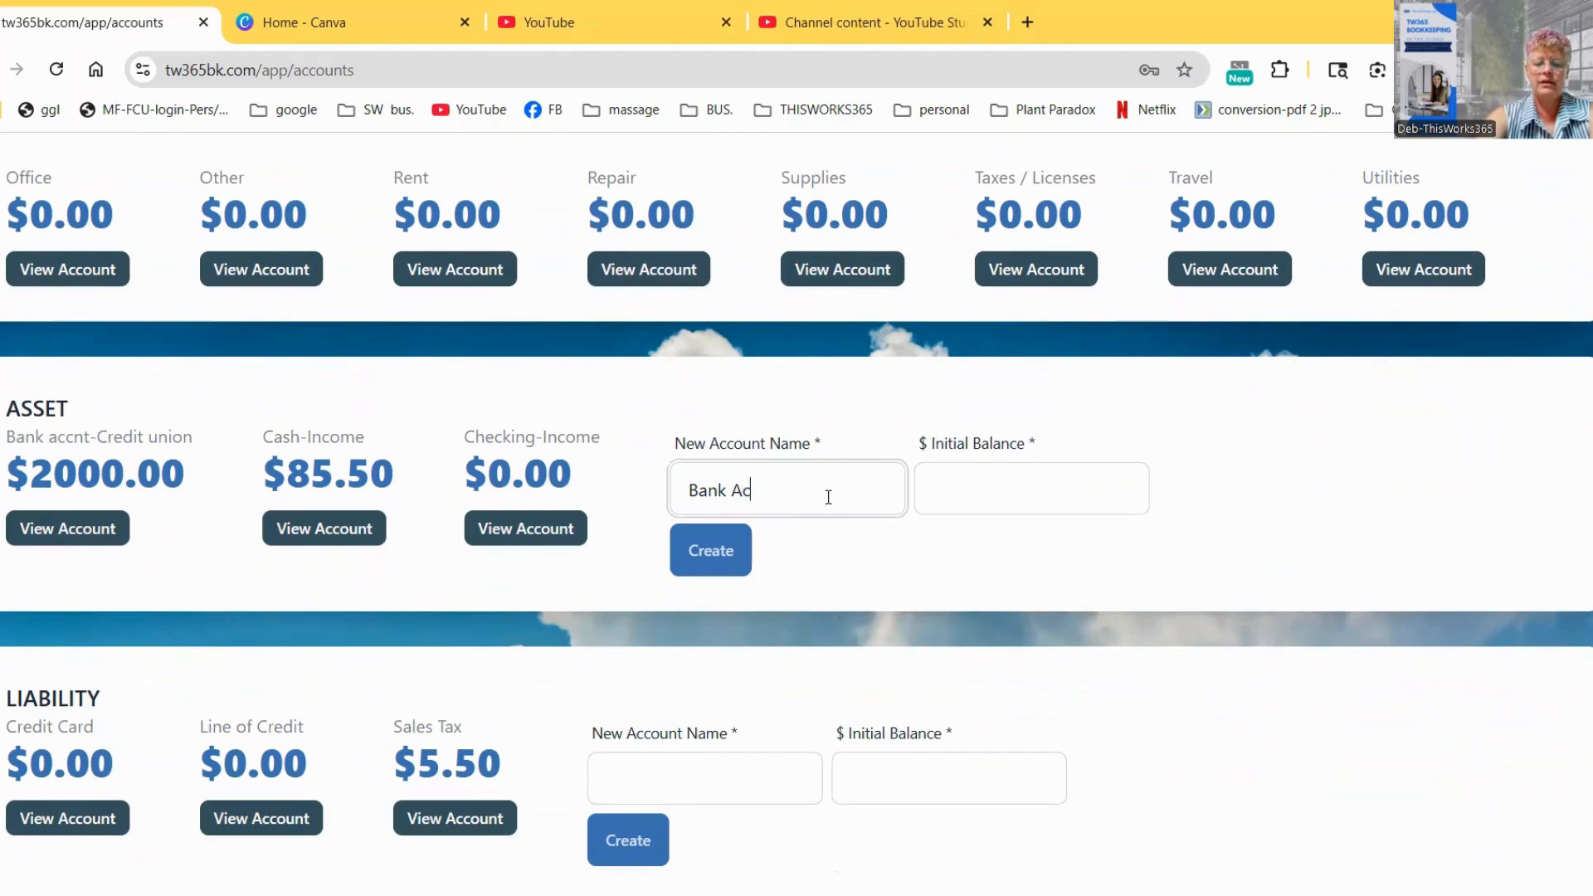
pyautogui.write('cnt-D')
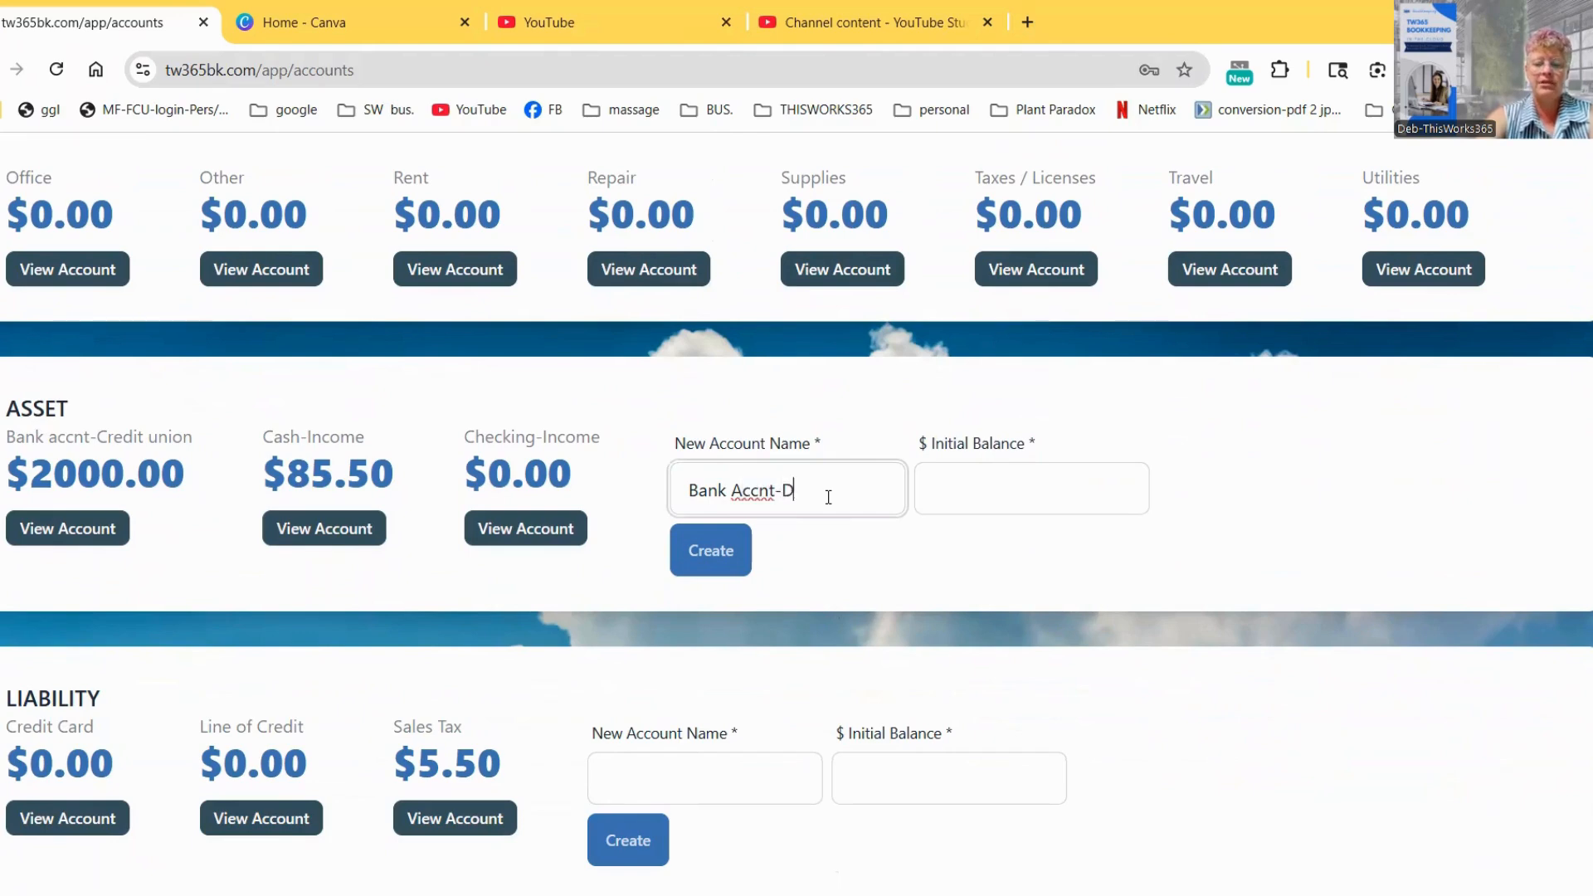
pyautogui.write('irigo')
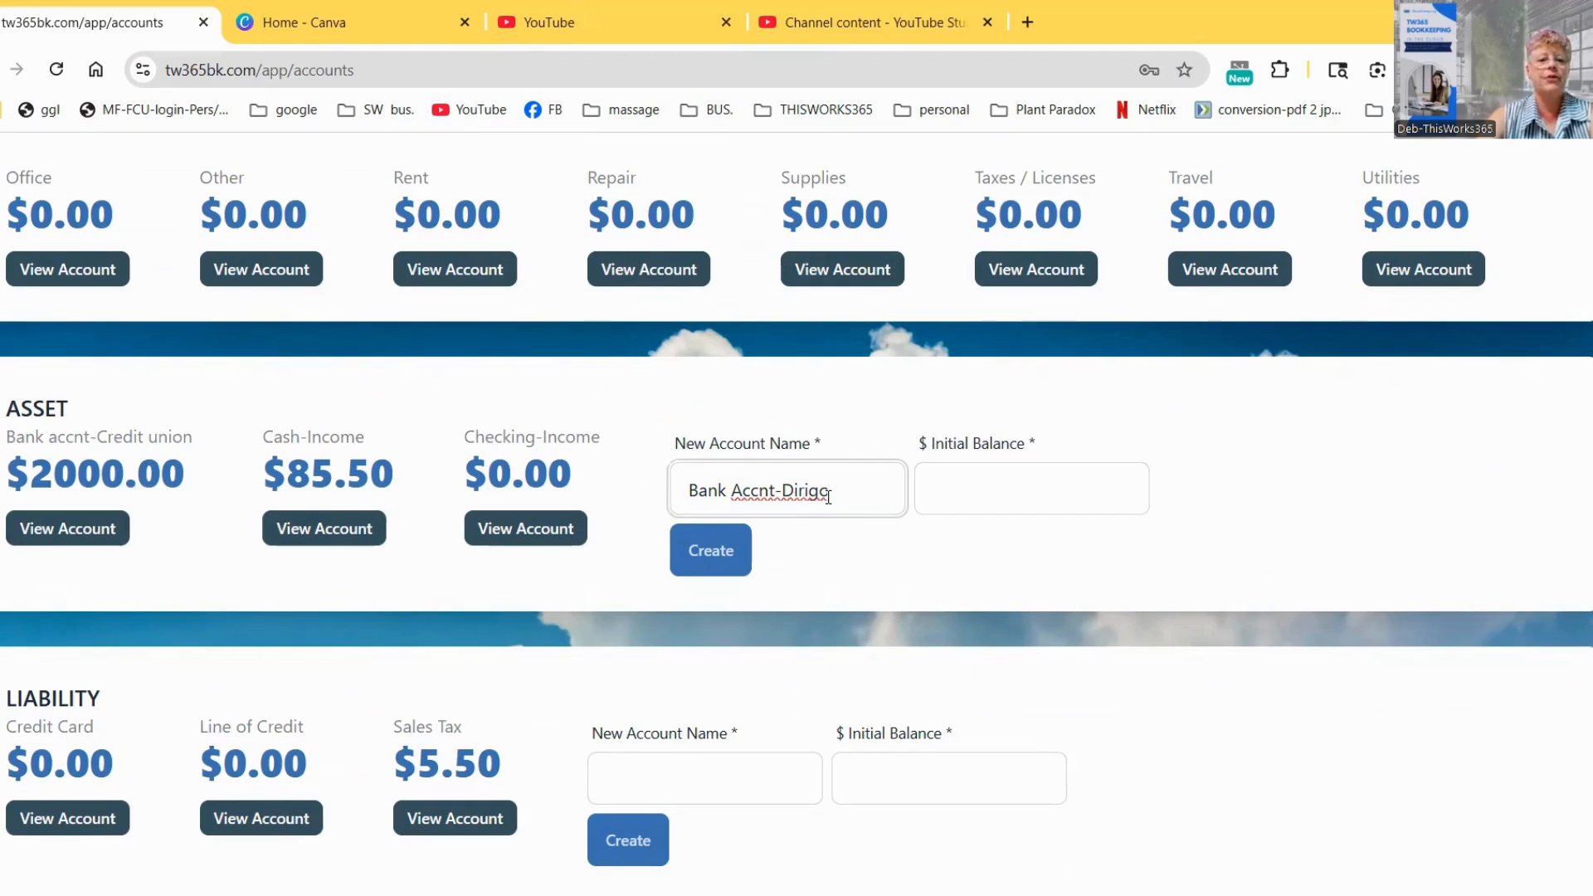
pyautogui.click(731, 492)
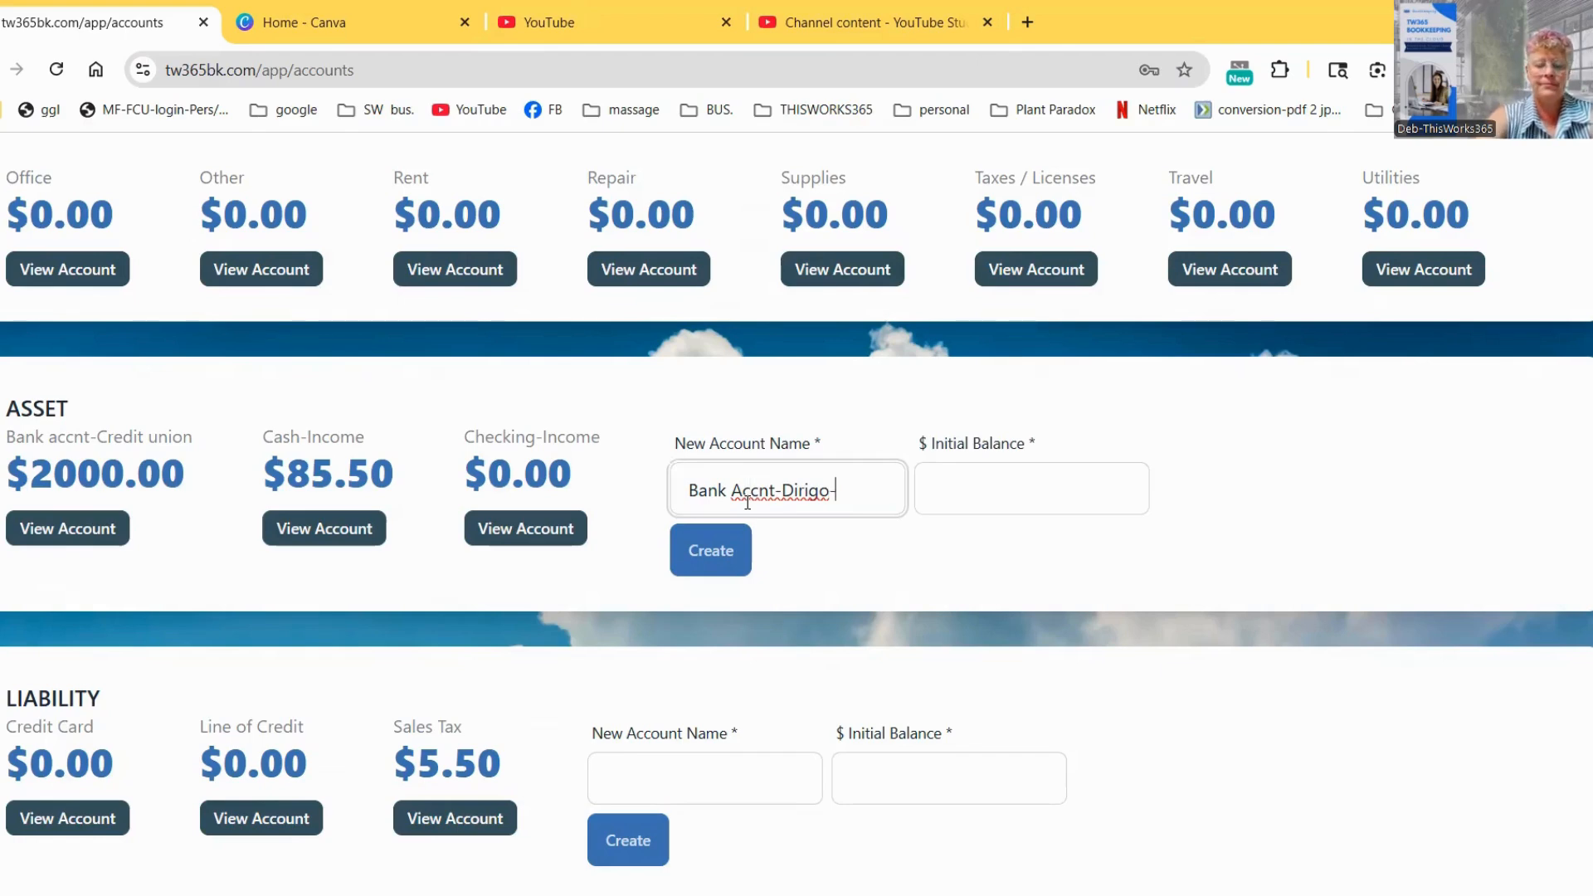
pyautogui.write('Checking')
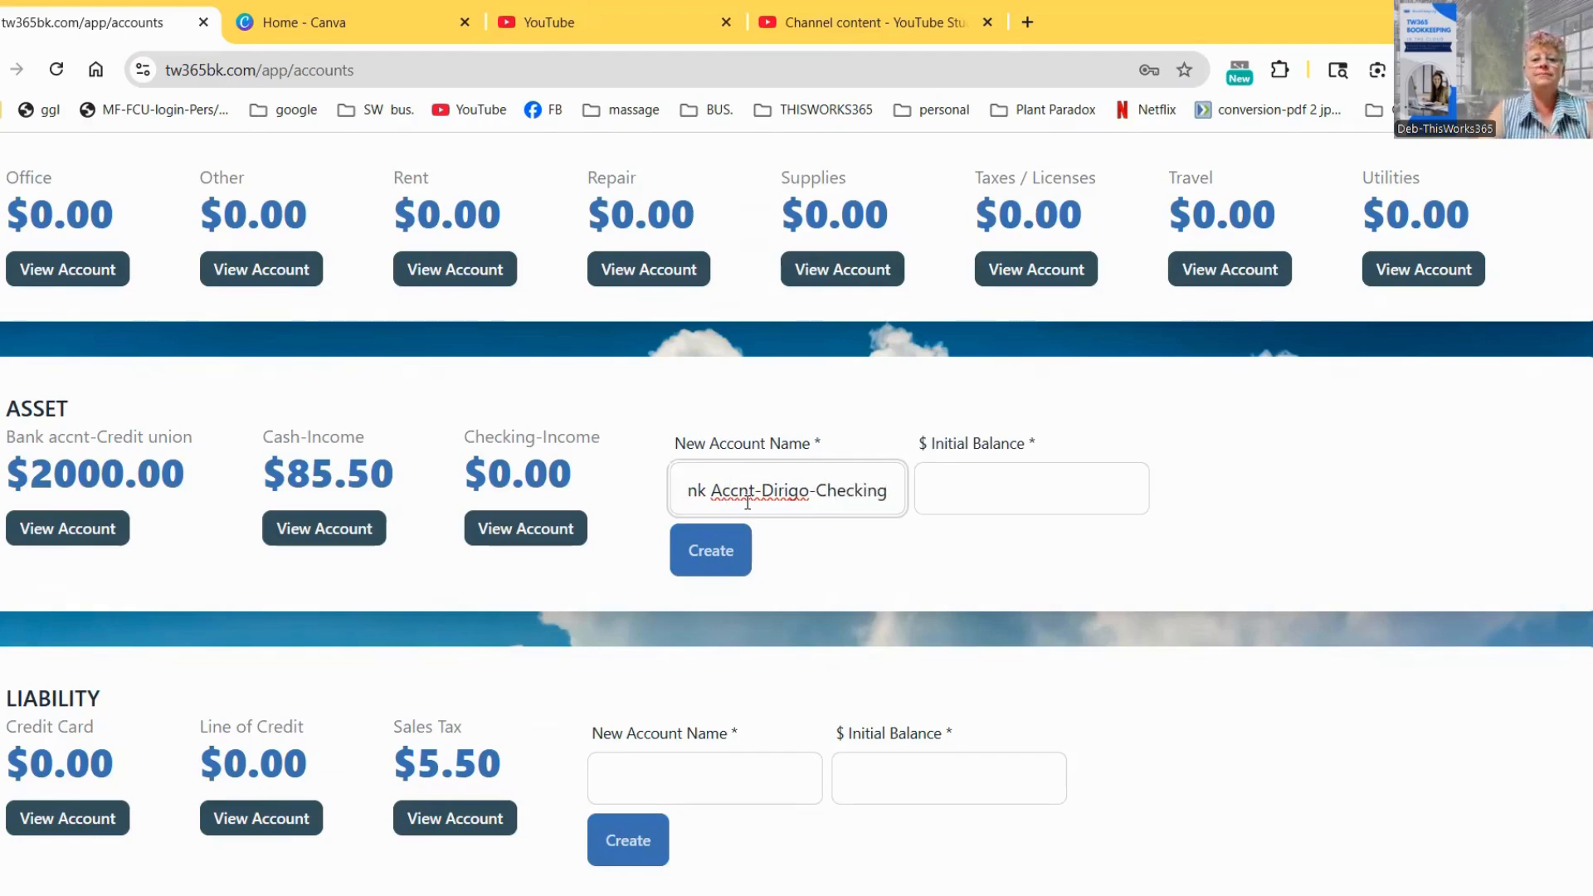
pyautogui.click(1007, 498)
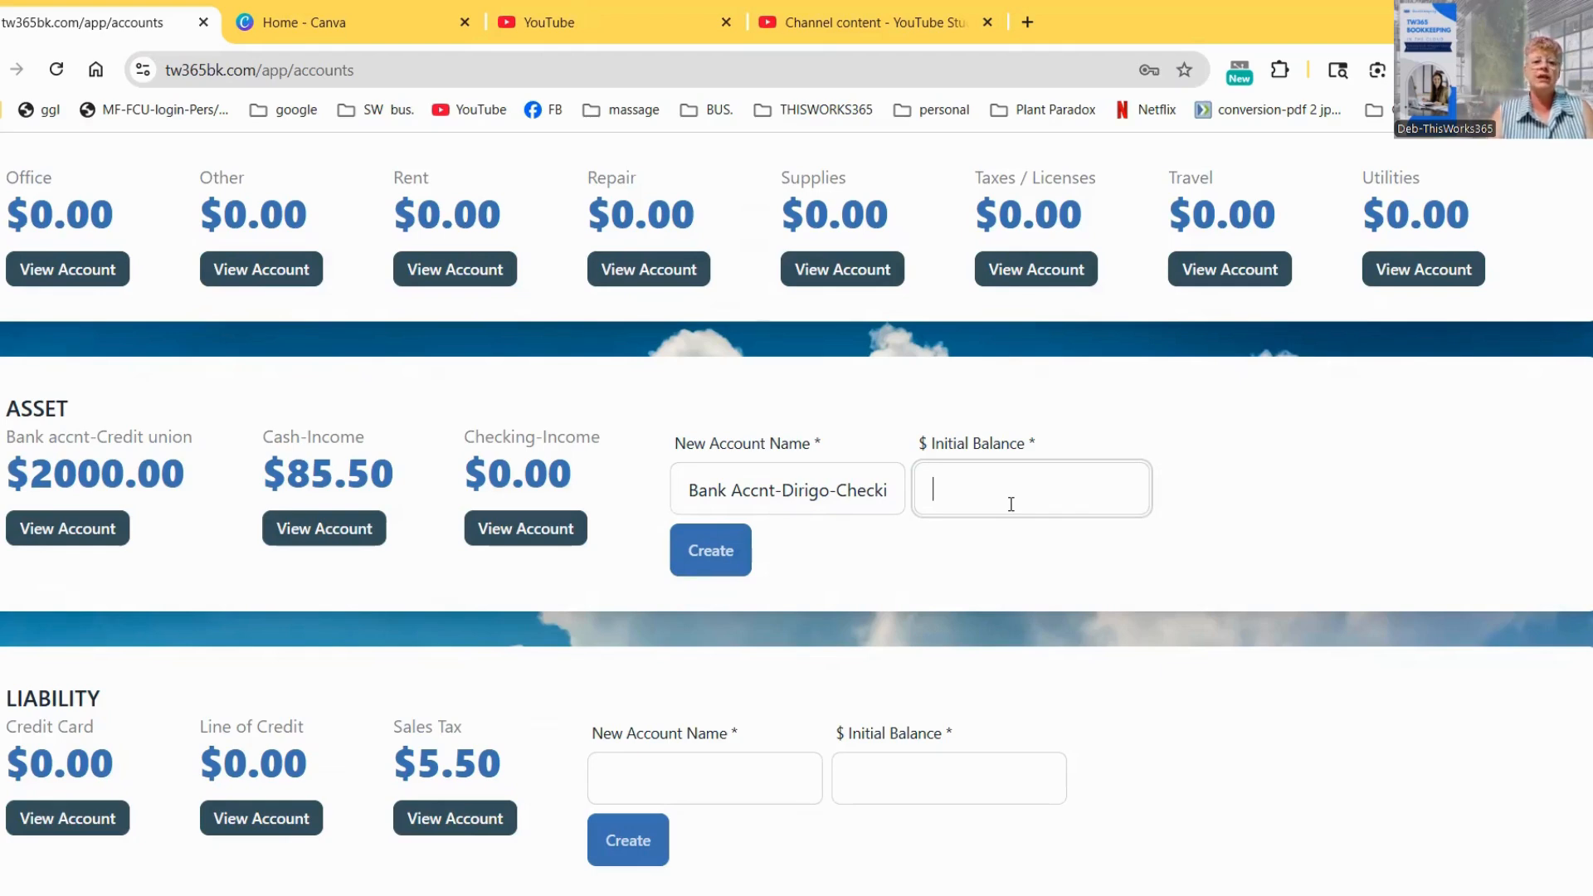
pyautogui.click(1010, 504)
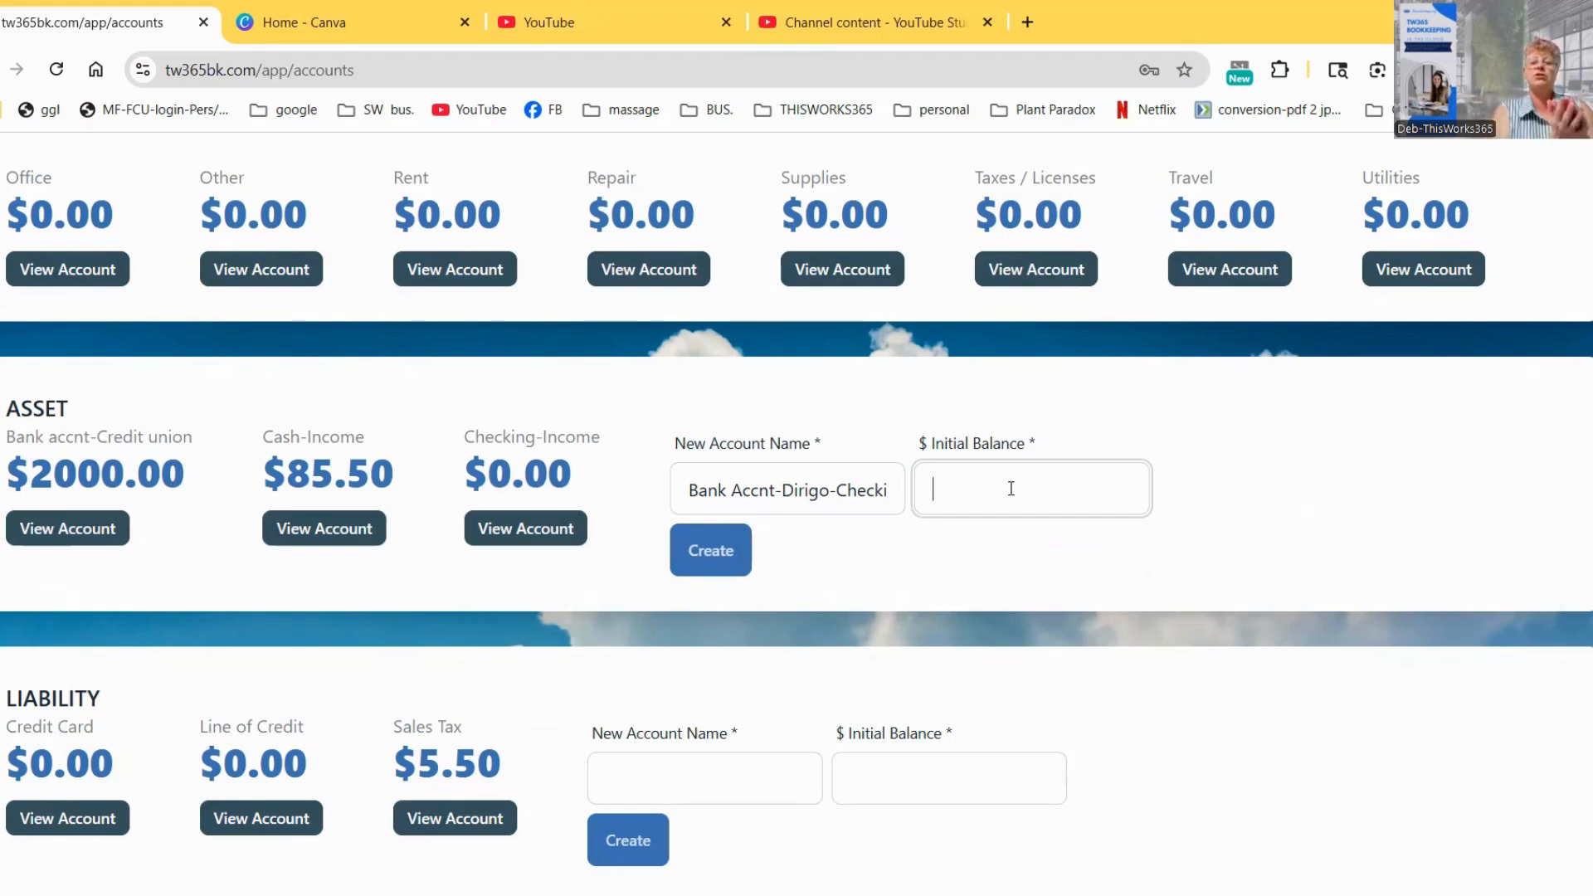
pyautogui.press('Return')
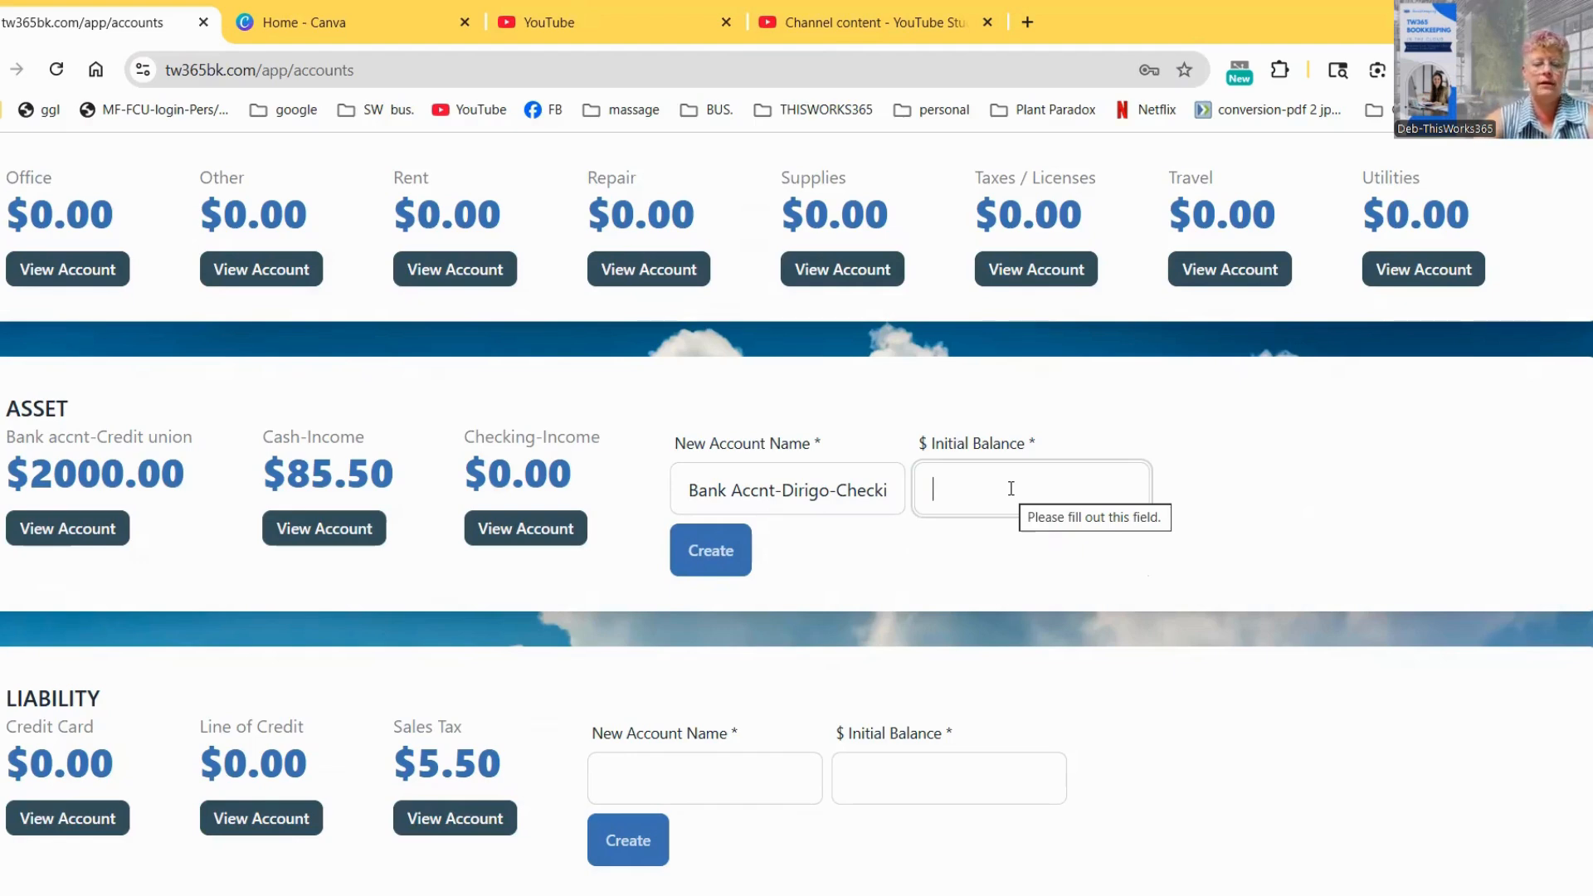
pyautogui.write('550.00')
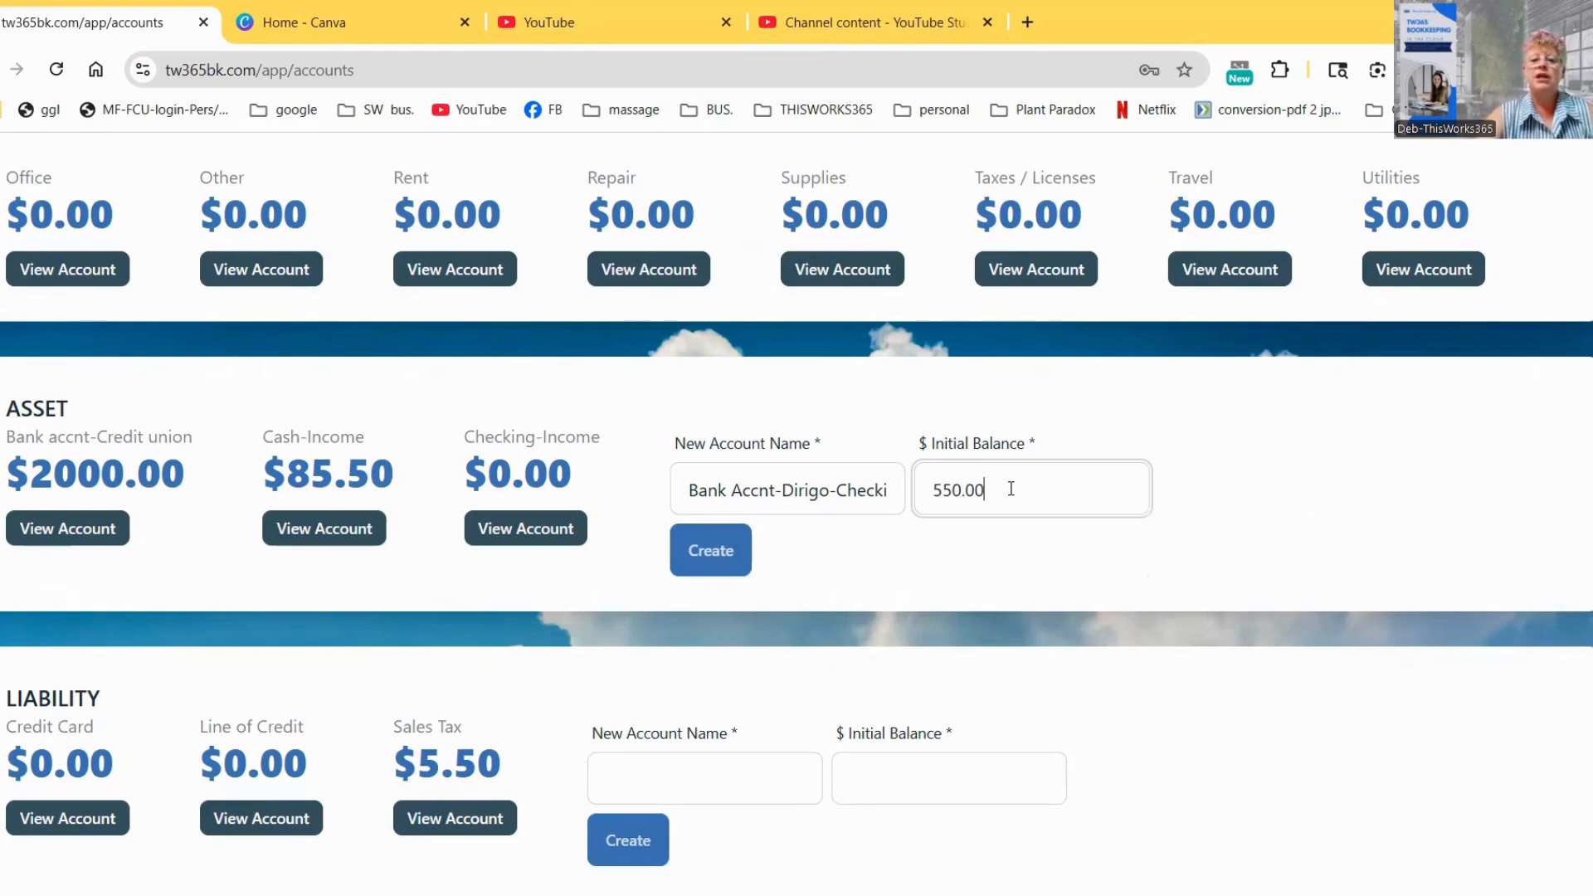
pyautogui.click(727, 562)
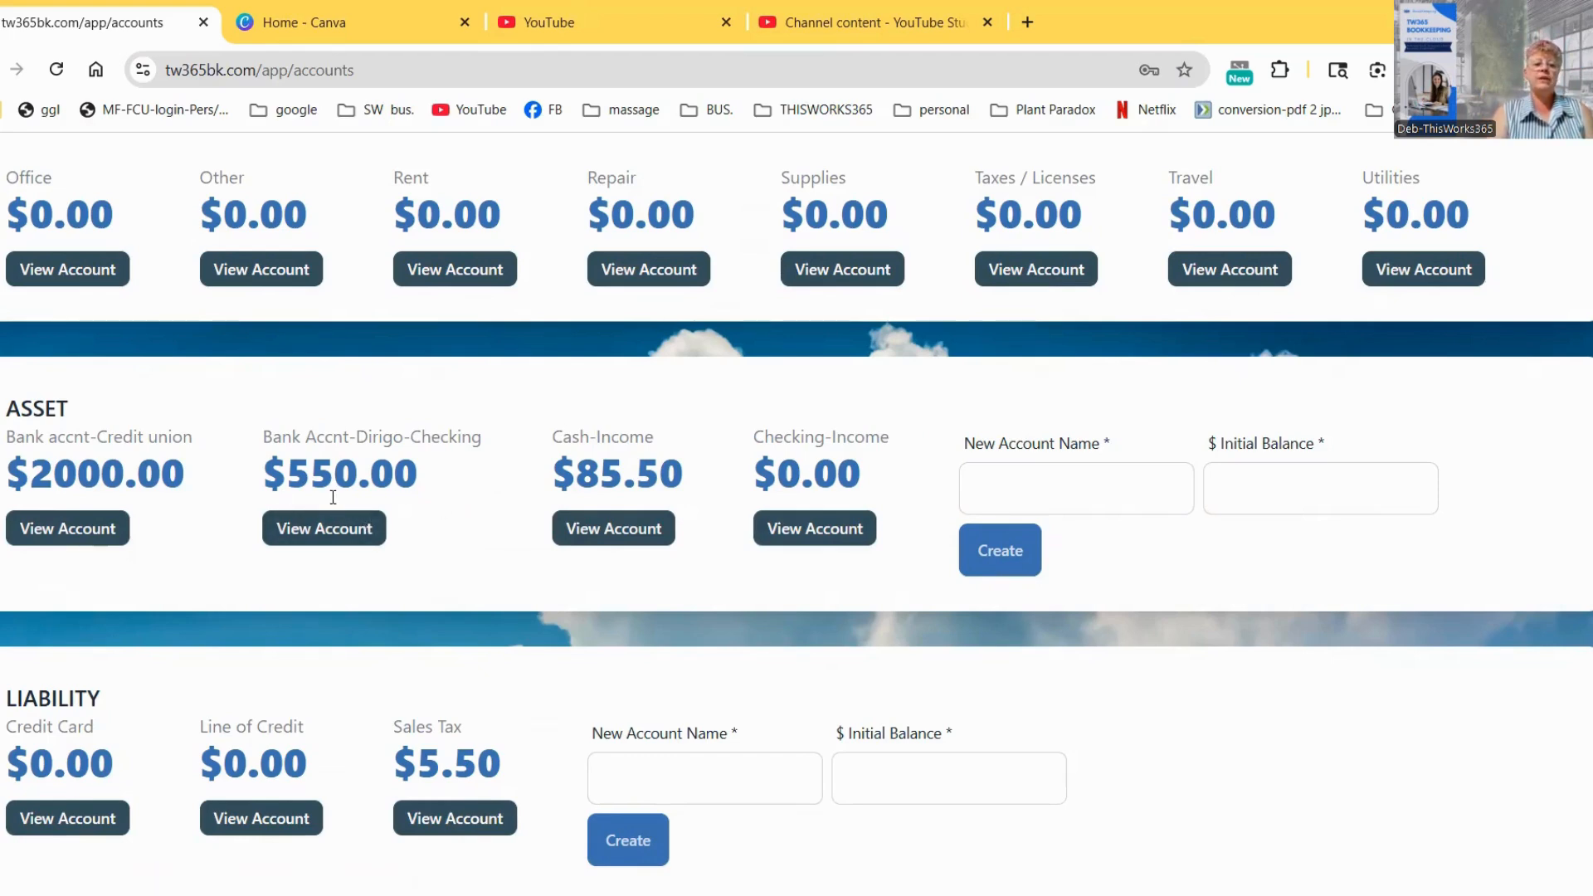
# - Create an asset account named Paypal-Income with an initial balance of 79.00
pyautogui.click(1054, 489)
pyautogui.write('Payp')
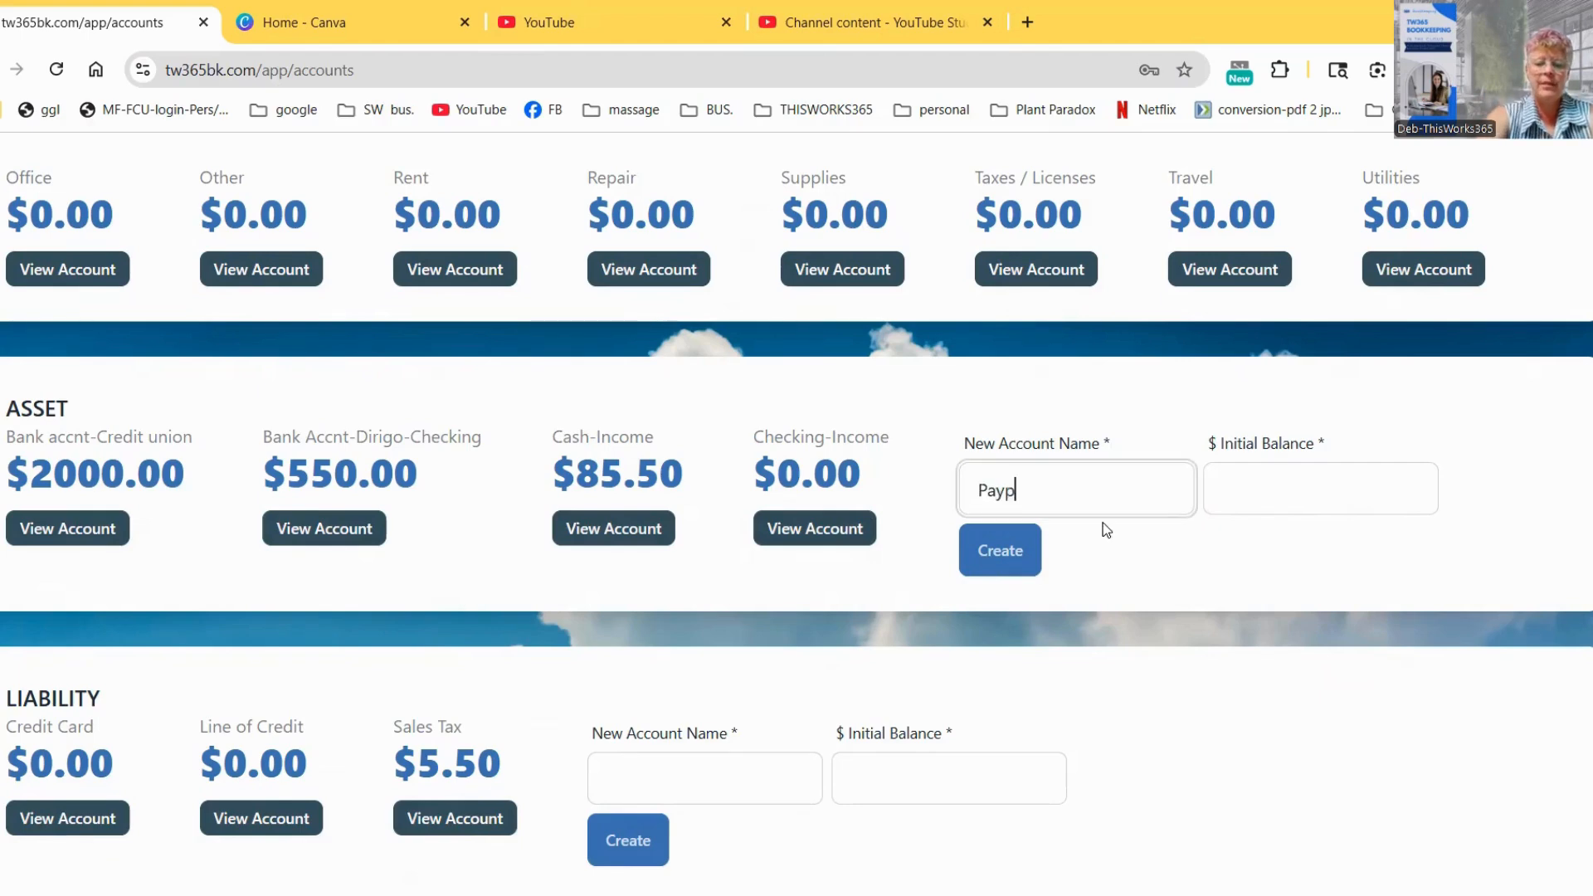
pyautogui.write('al-Income')
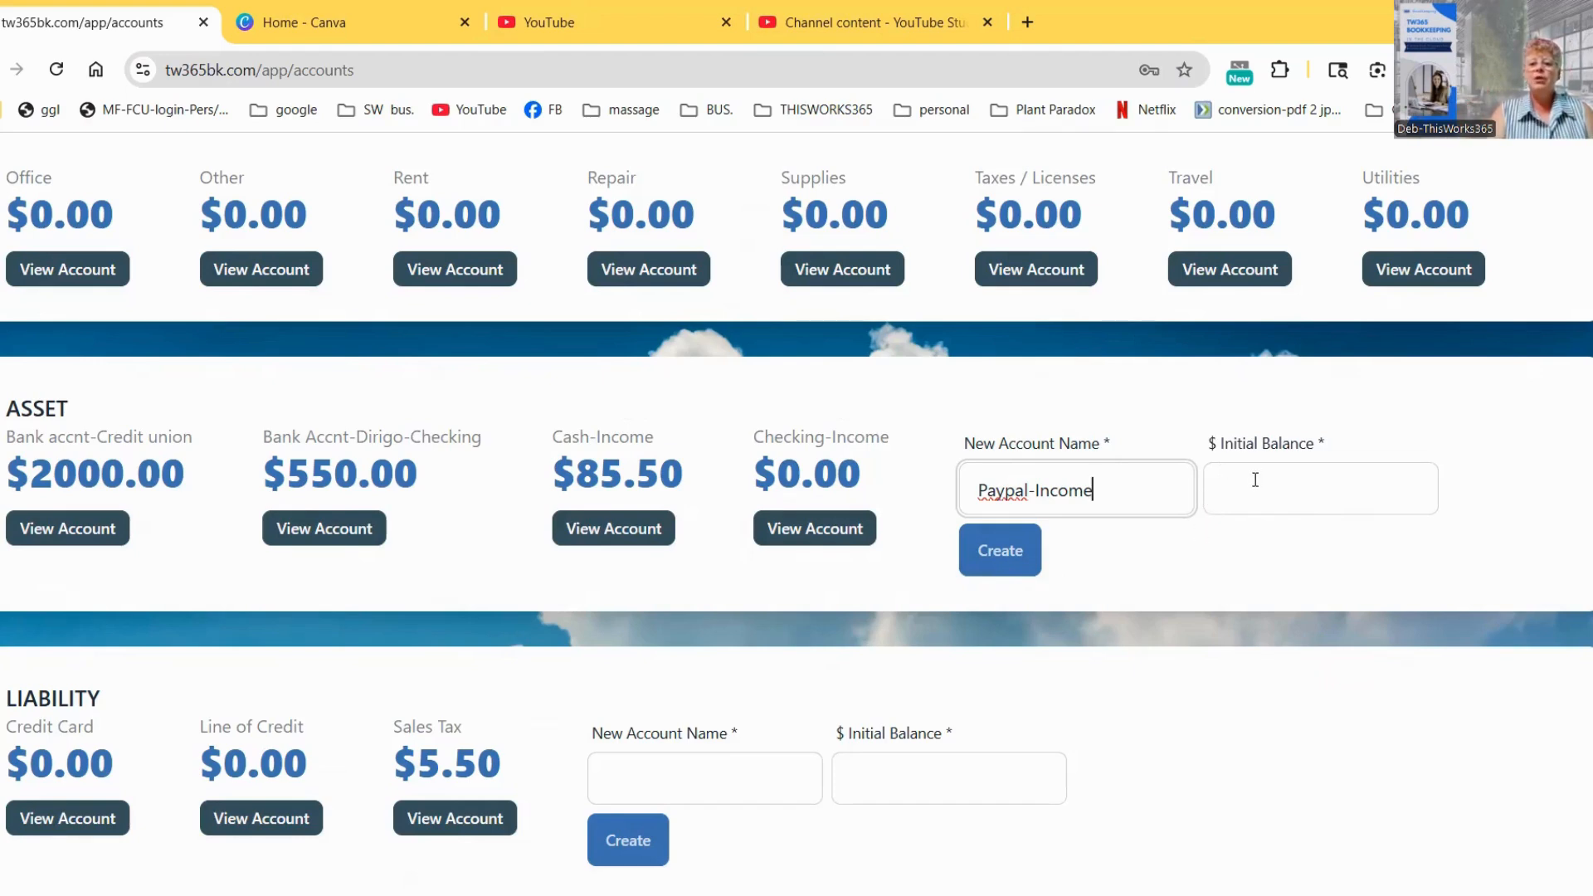
pyautogui.click(1227, 485)
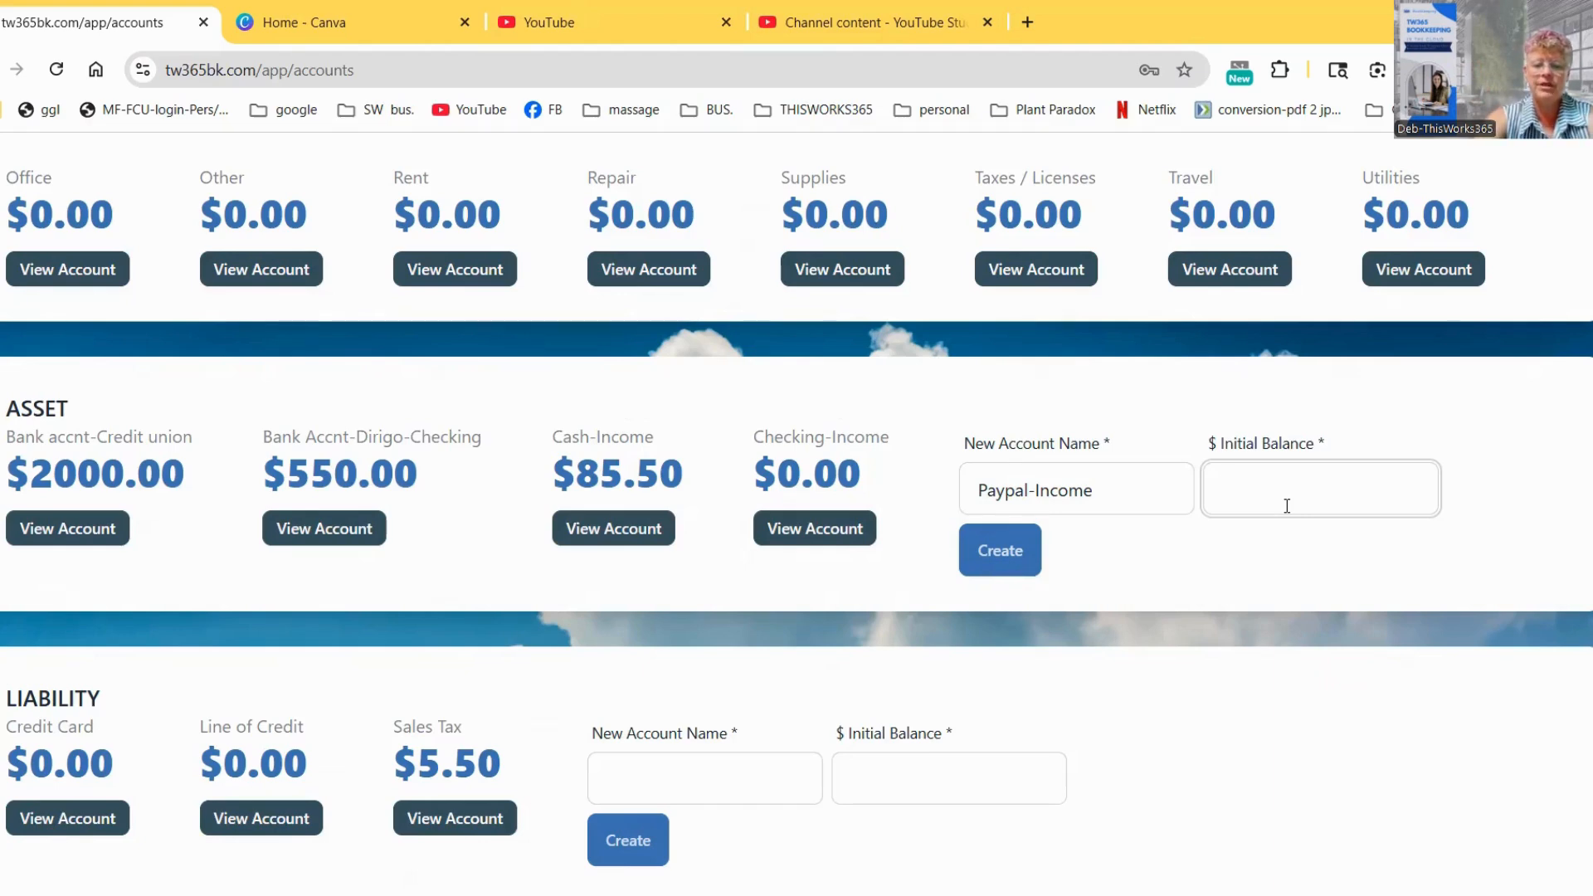
pyautogui.write('79.00')
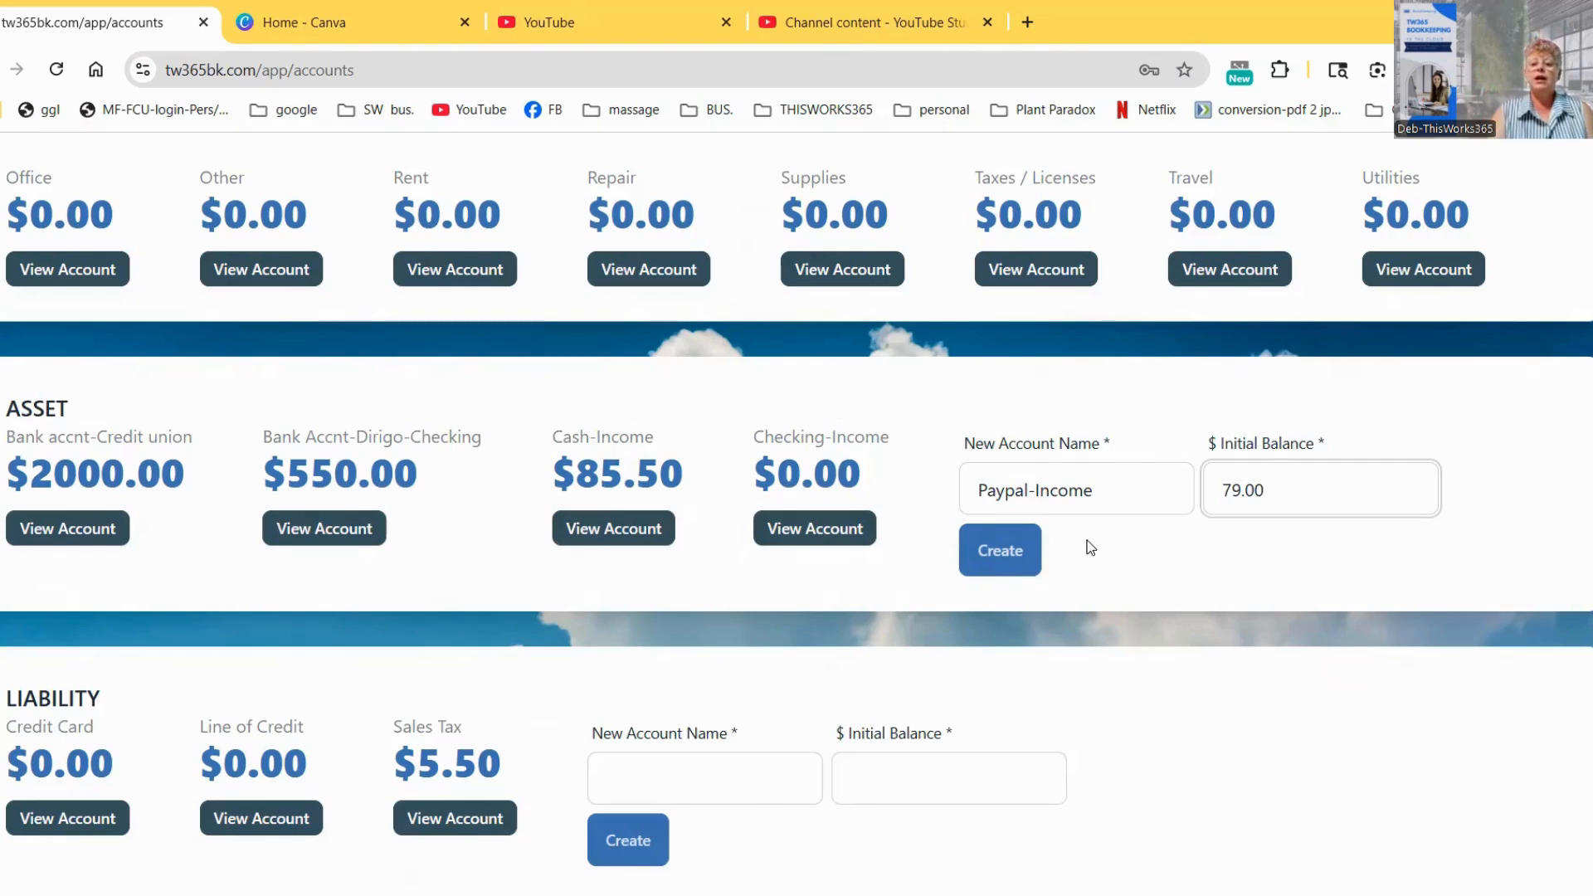
pyautogui.click(1019, 555)
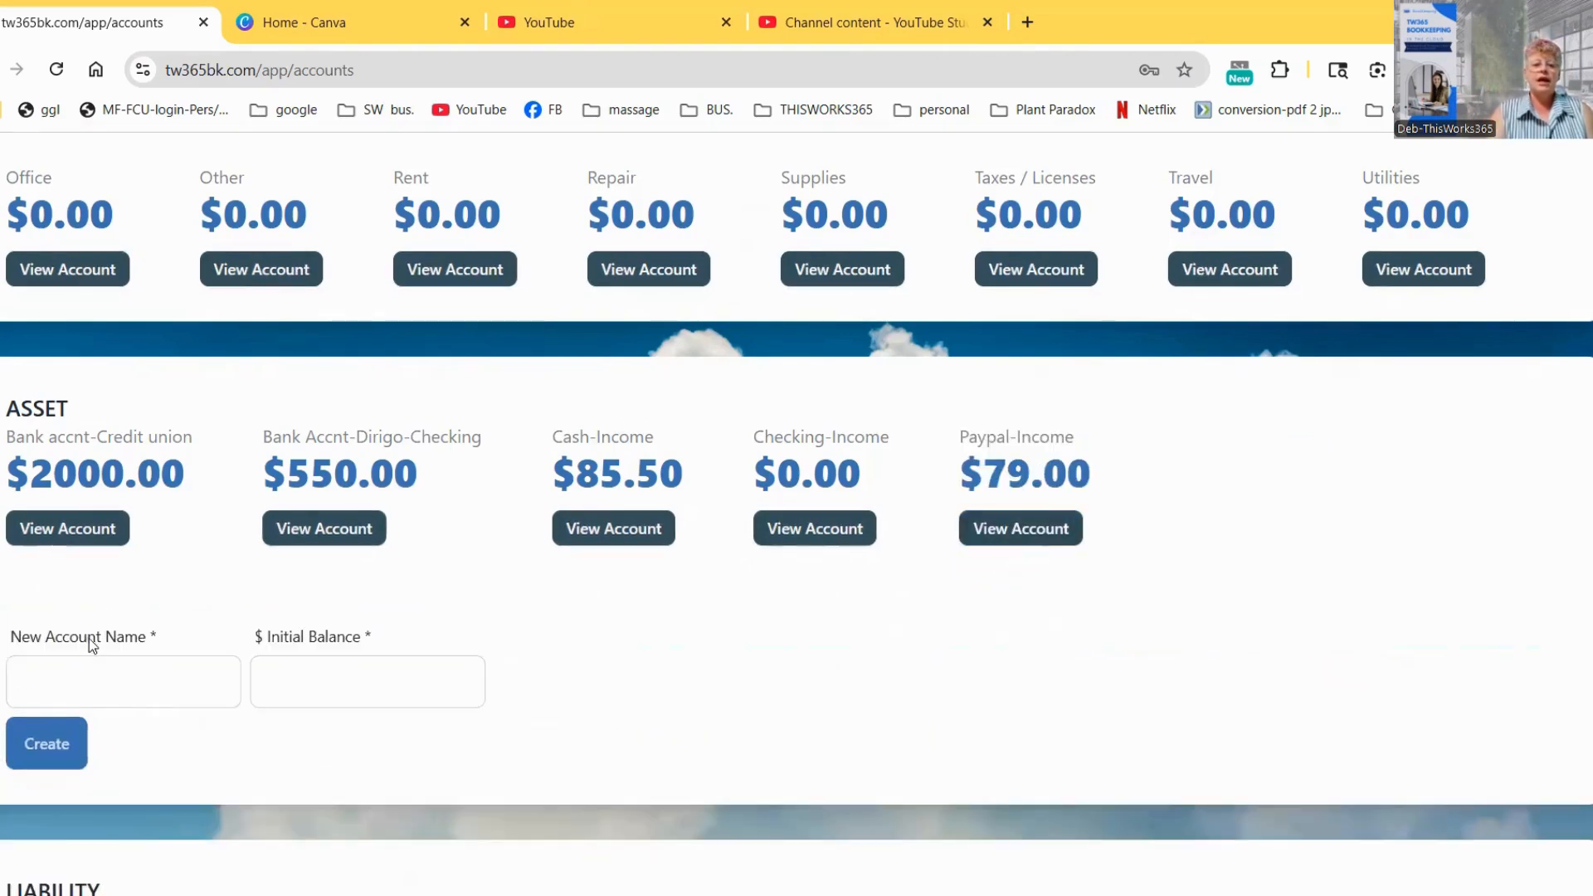
# - Create an asset account named Venmo-Income with an initial balance of 0
pyautogui.click(97, 683)
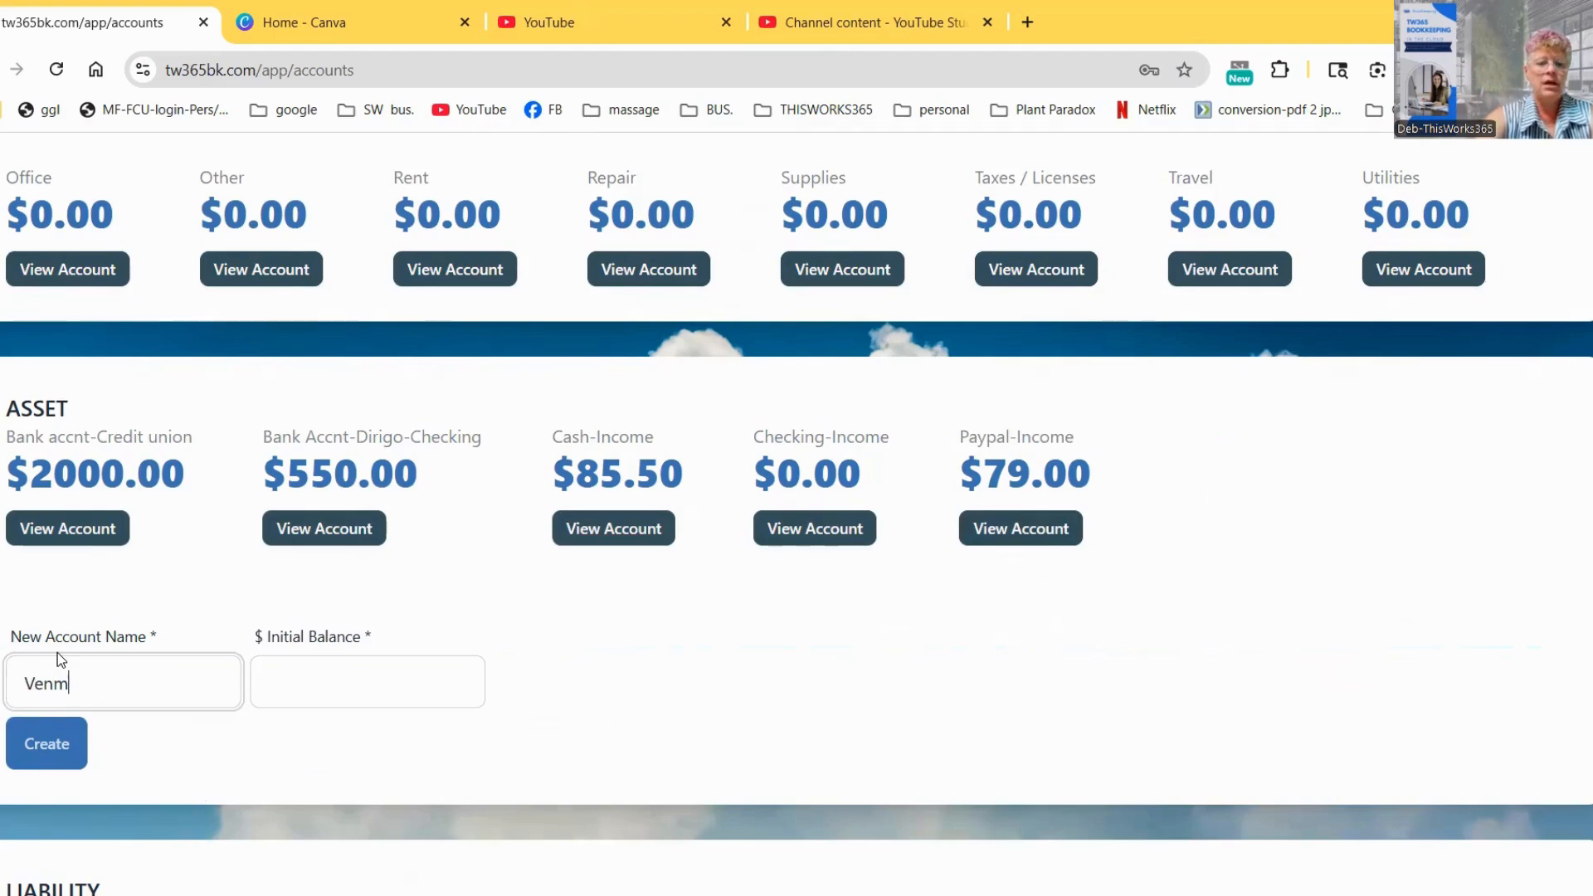
pyautogui.write('Venmo-Income')
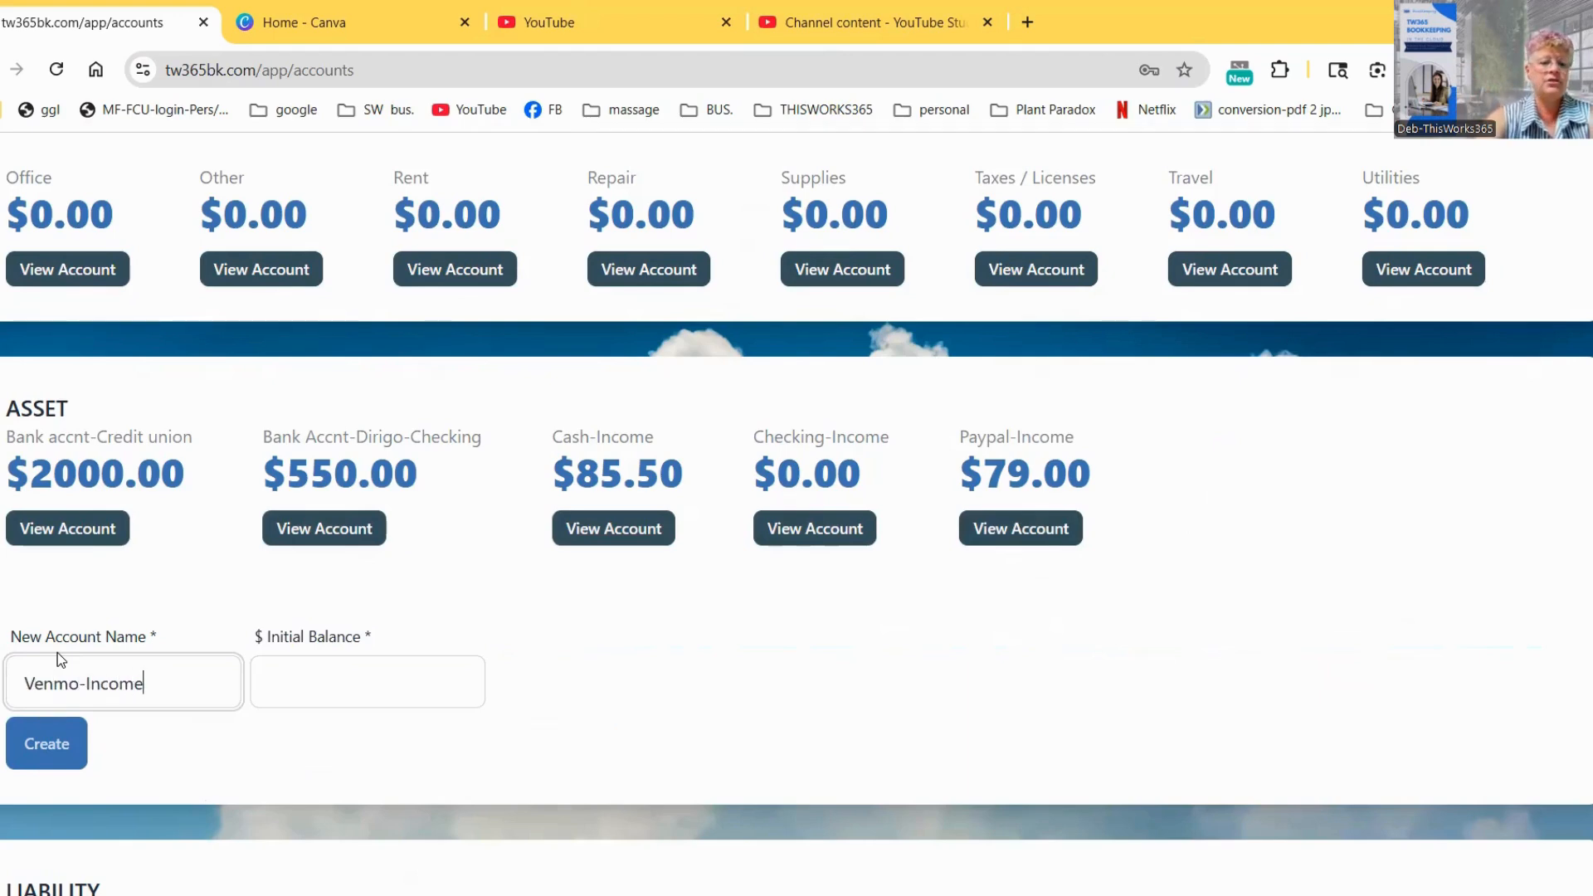
pyautogui.click(333, 680)
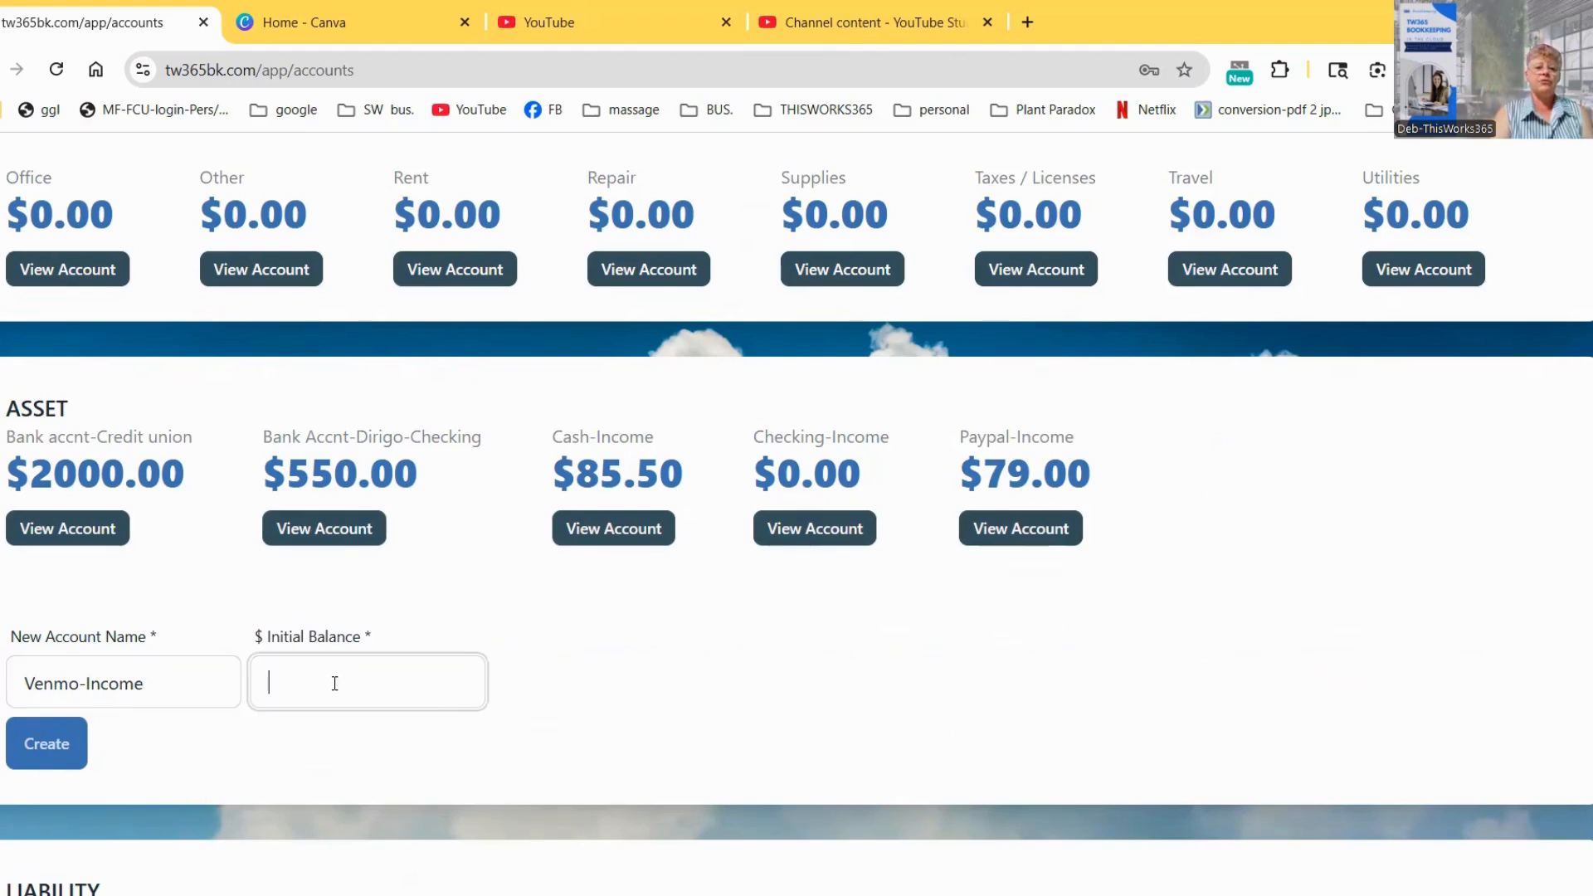
pyautogui.write('0')
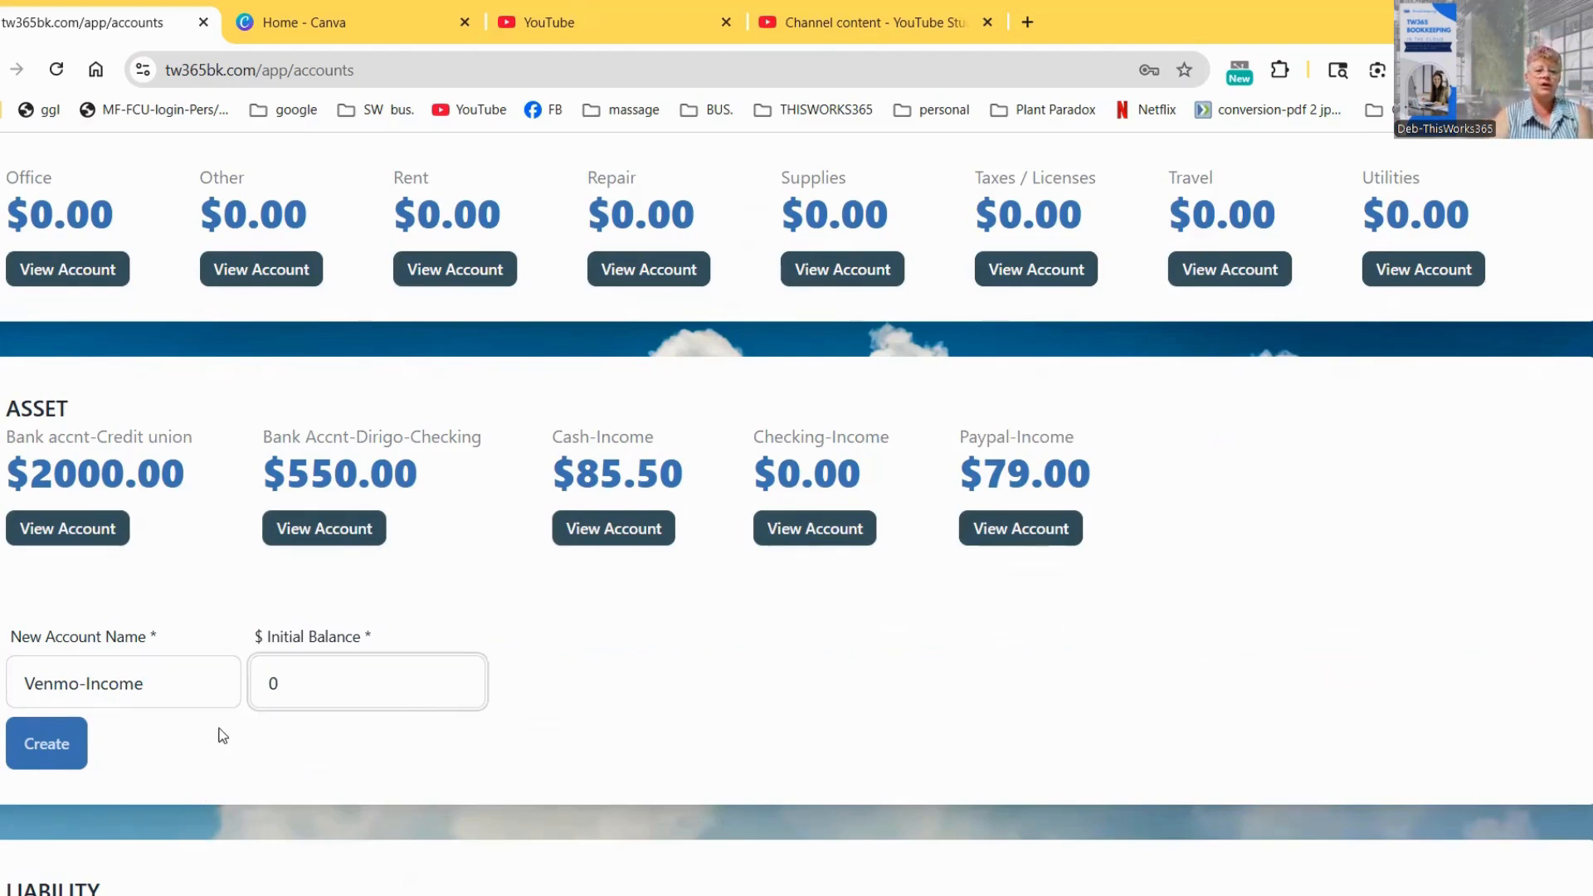
pyautogui.click(46, 751)
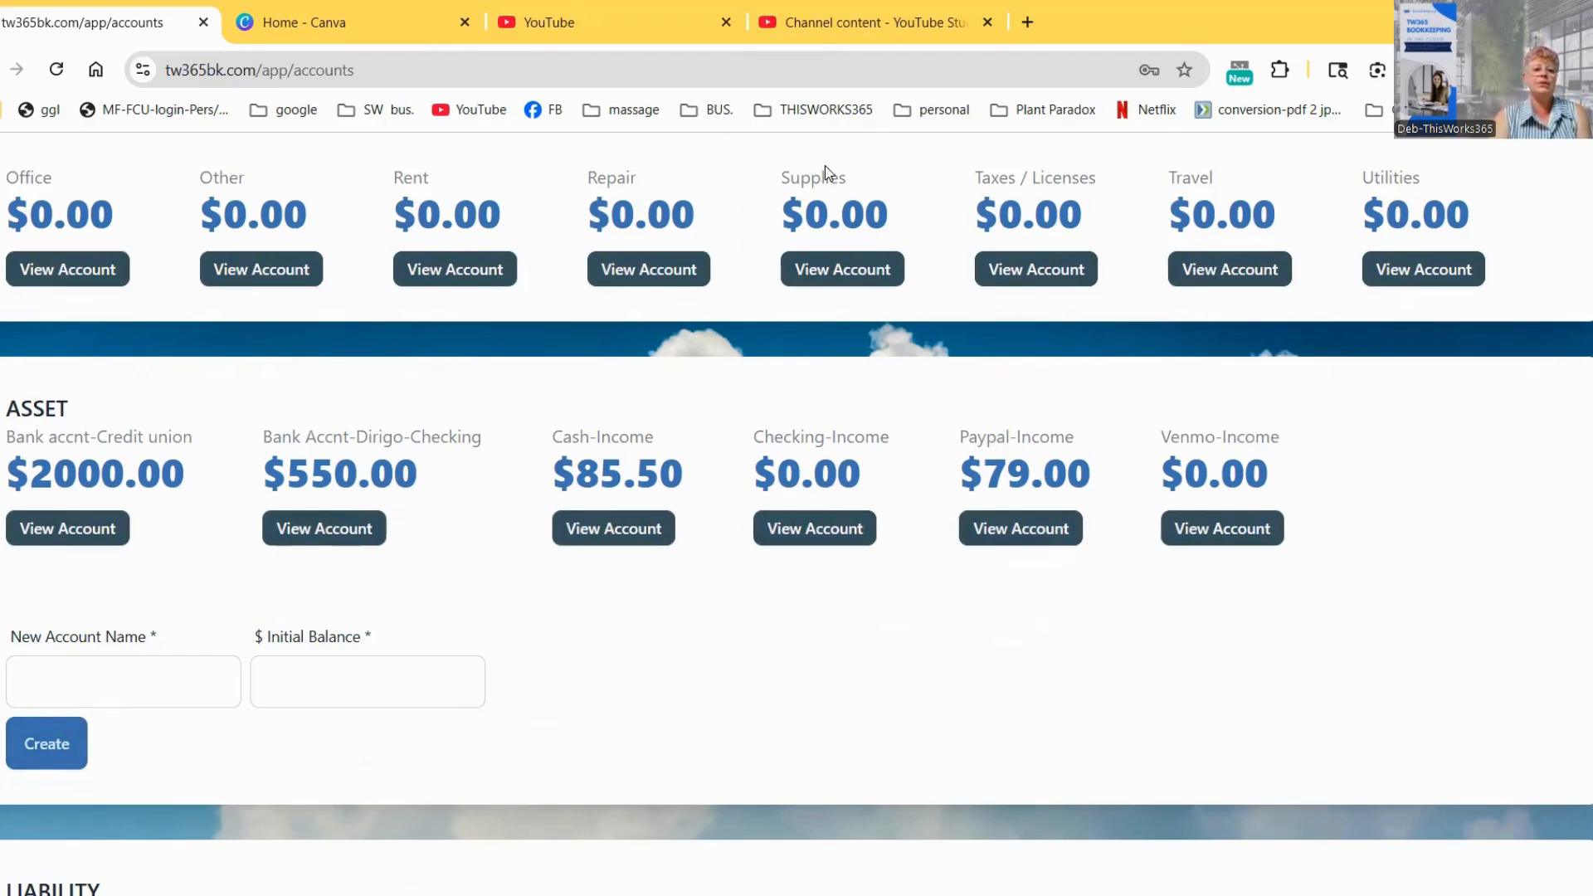
# - Rename the Bank accnt-Credit union asset account as Bank Accnt-CU-Rainbow
pyautogui.click(94, 535)
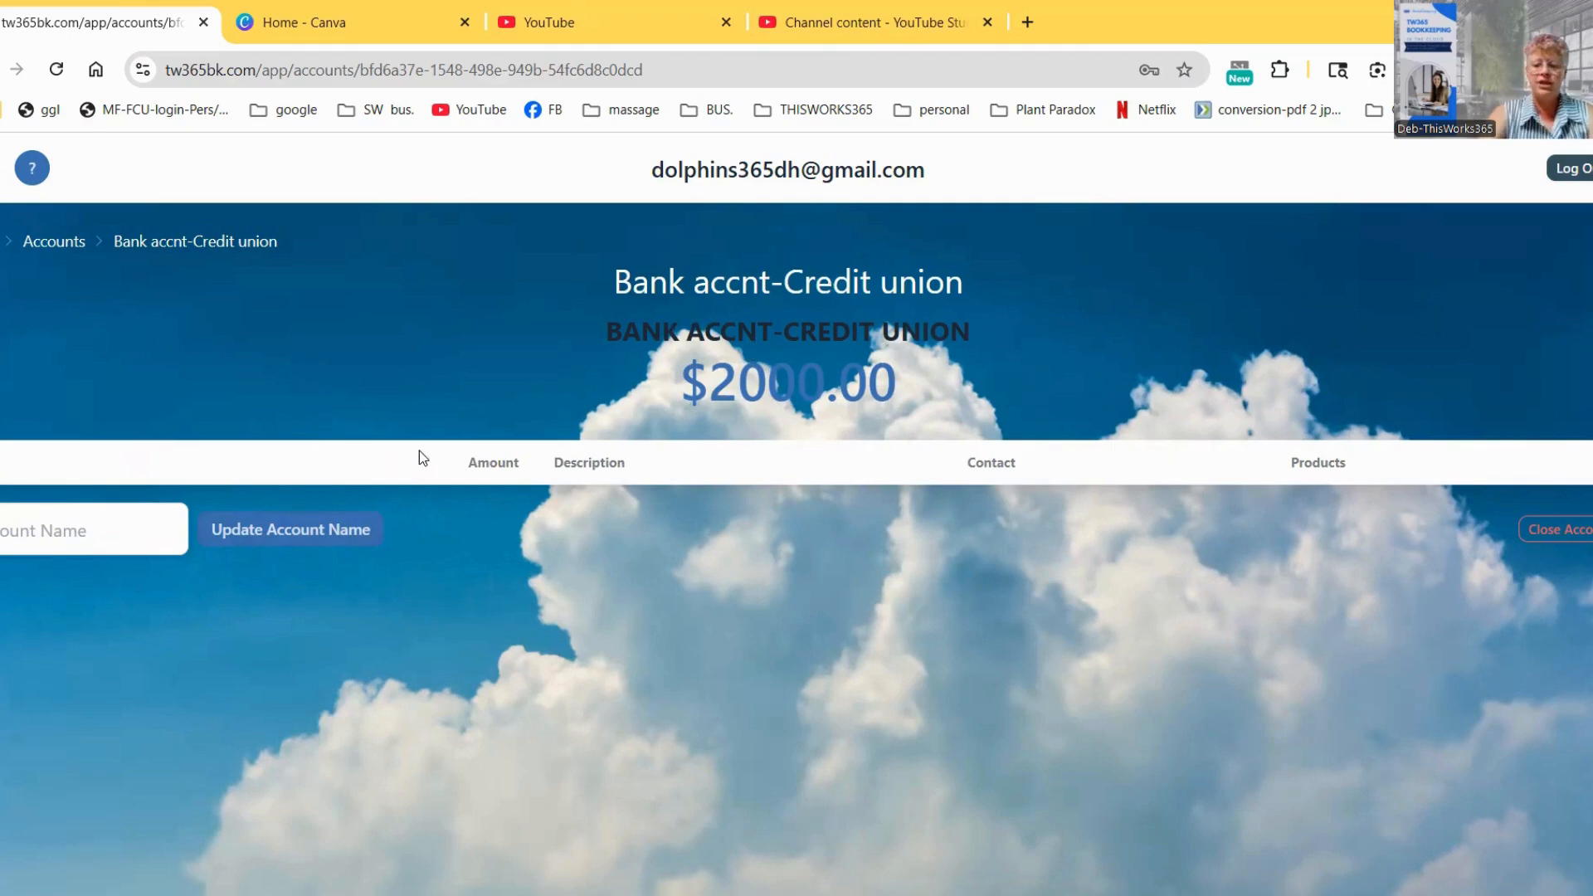
pyautogui.write('Bank Accnt')
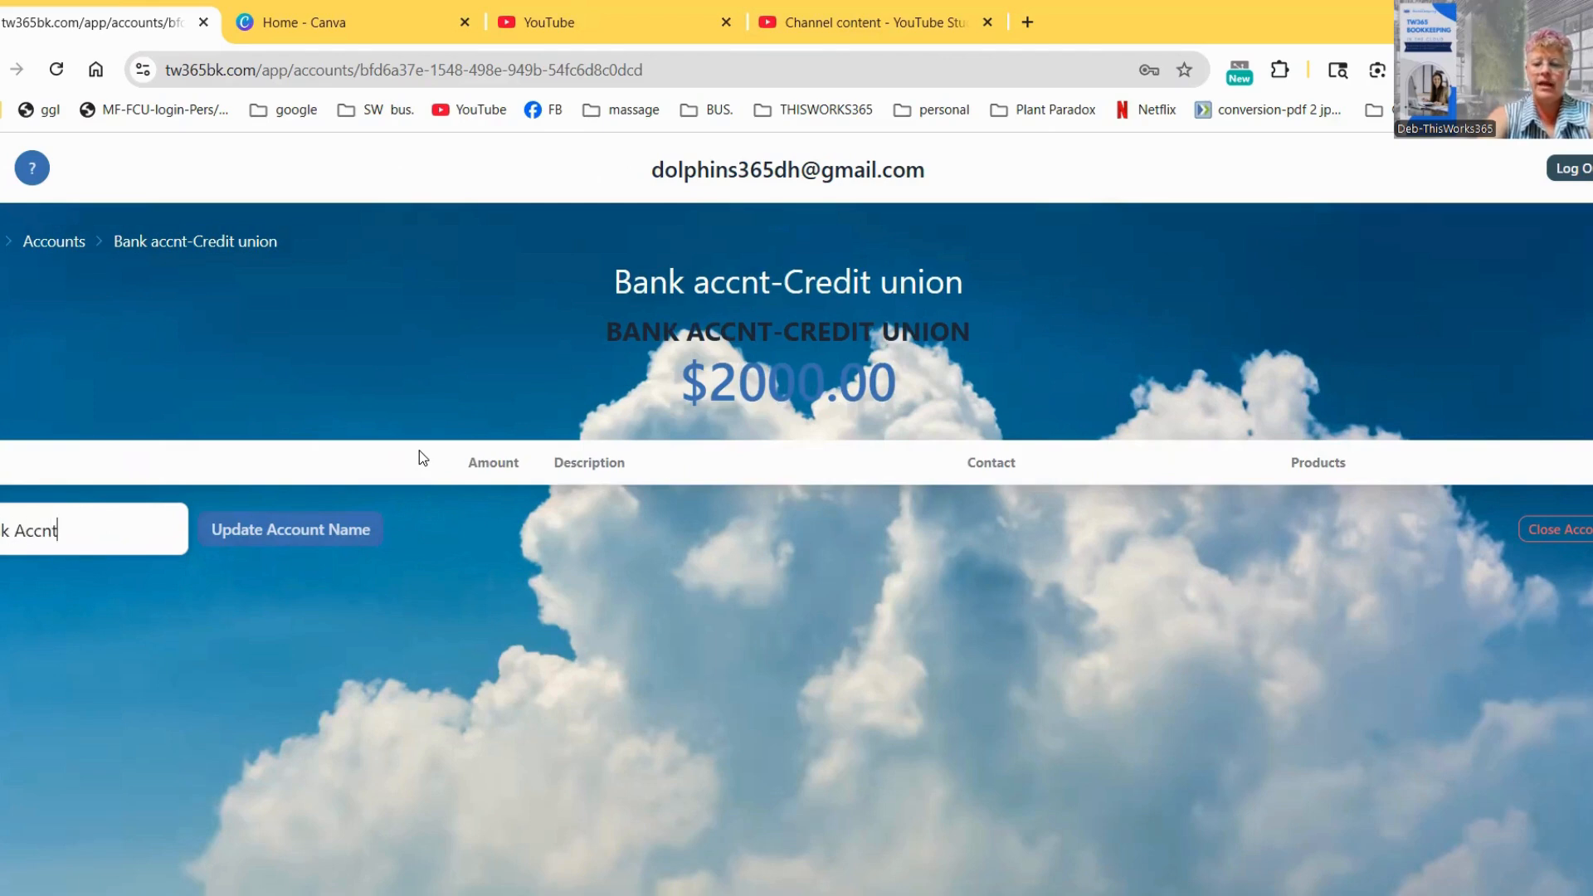
pyautogui.write('-CU')
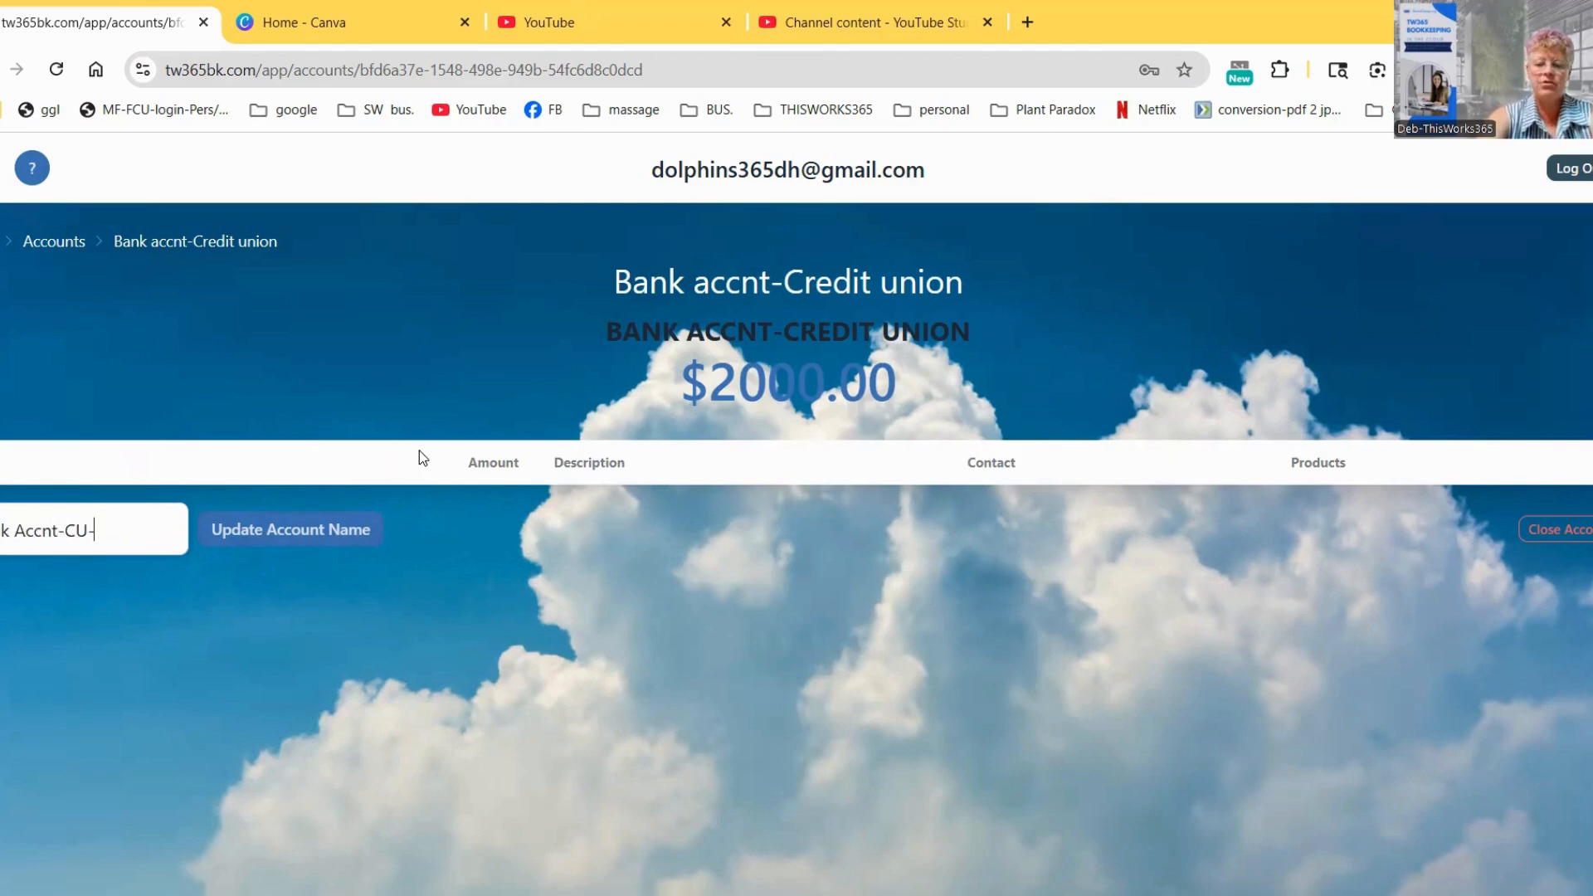
pyautogui.write('-Rainbow')
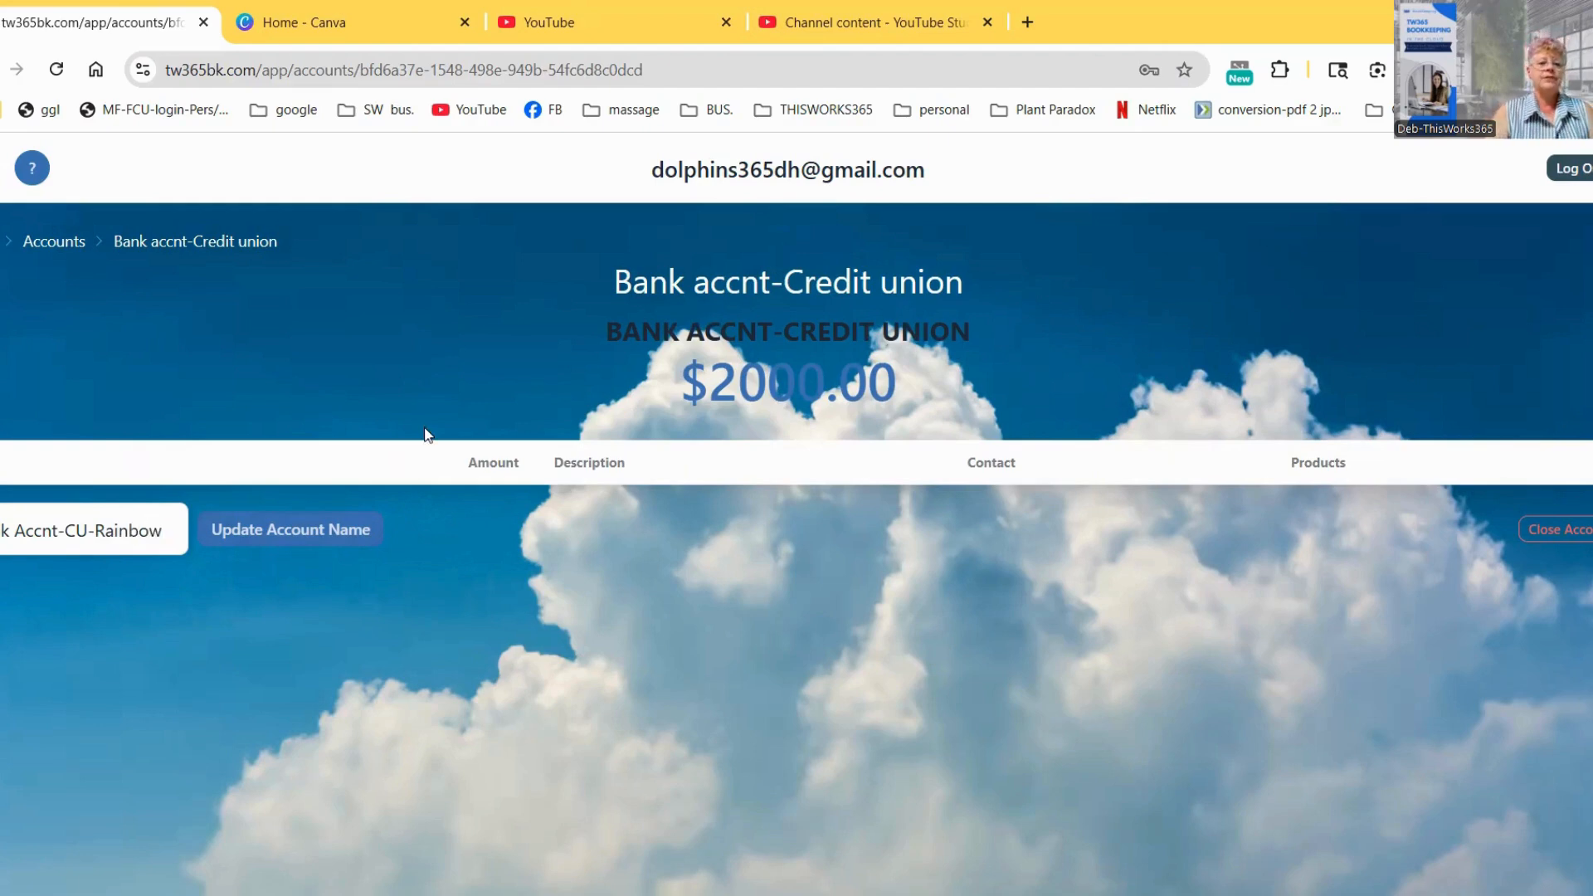
pyautogui.click(306, 534)
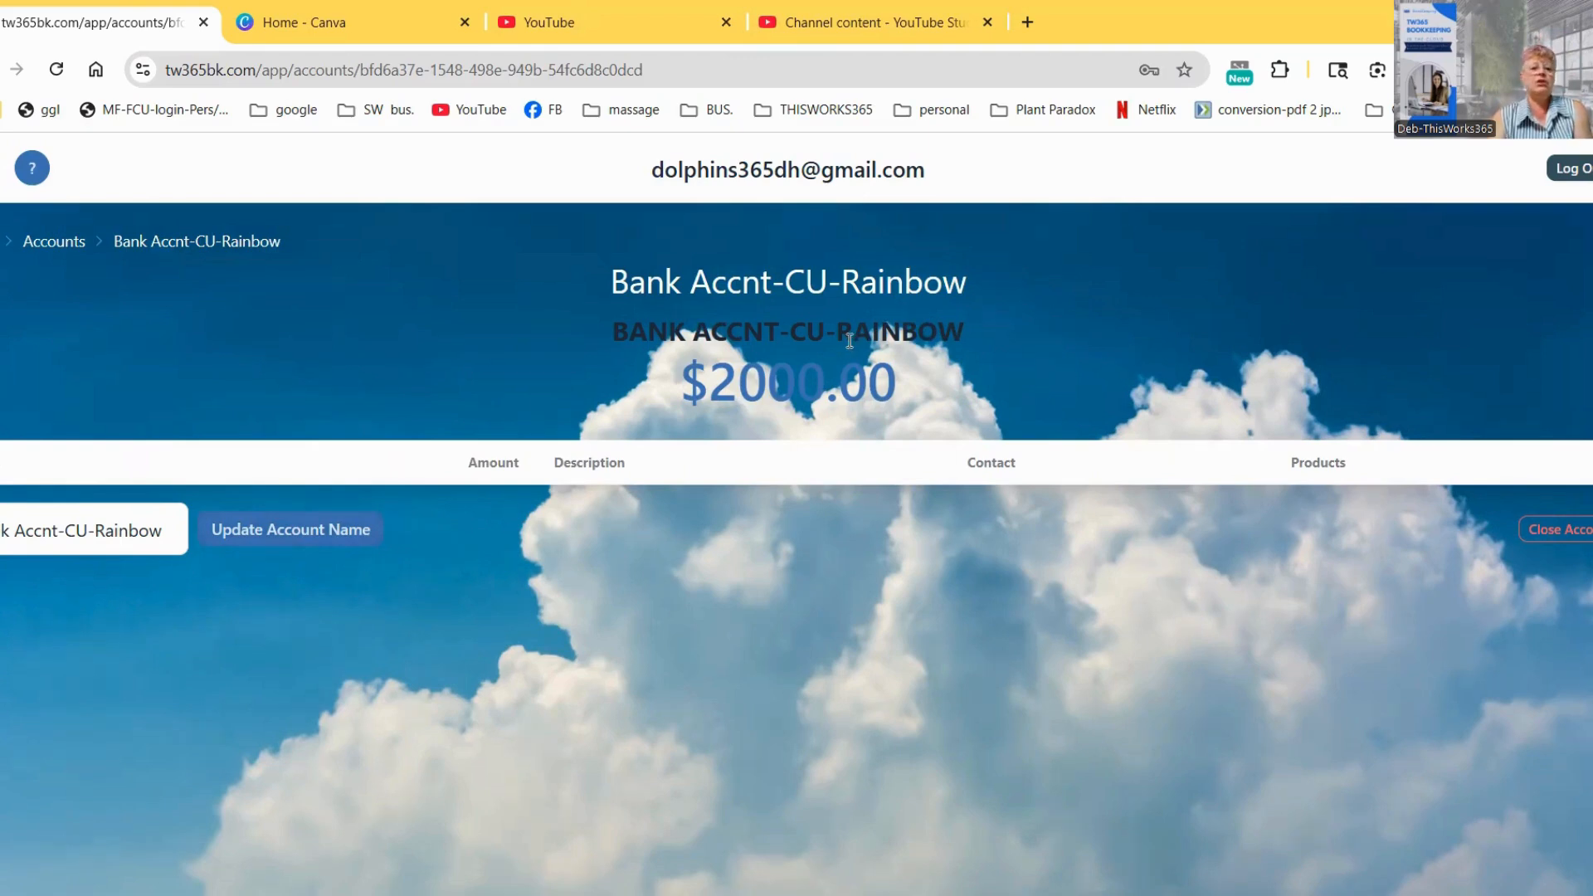
# - Return to the accounts overview and check the account names in the Asset section
pyautogui.click(55, 248)
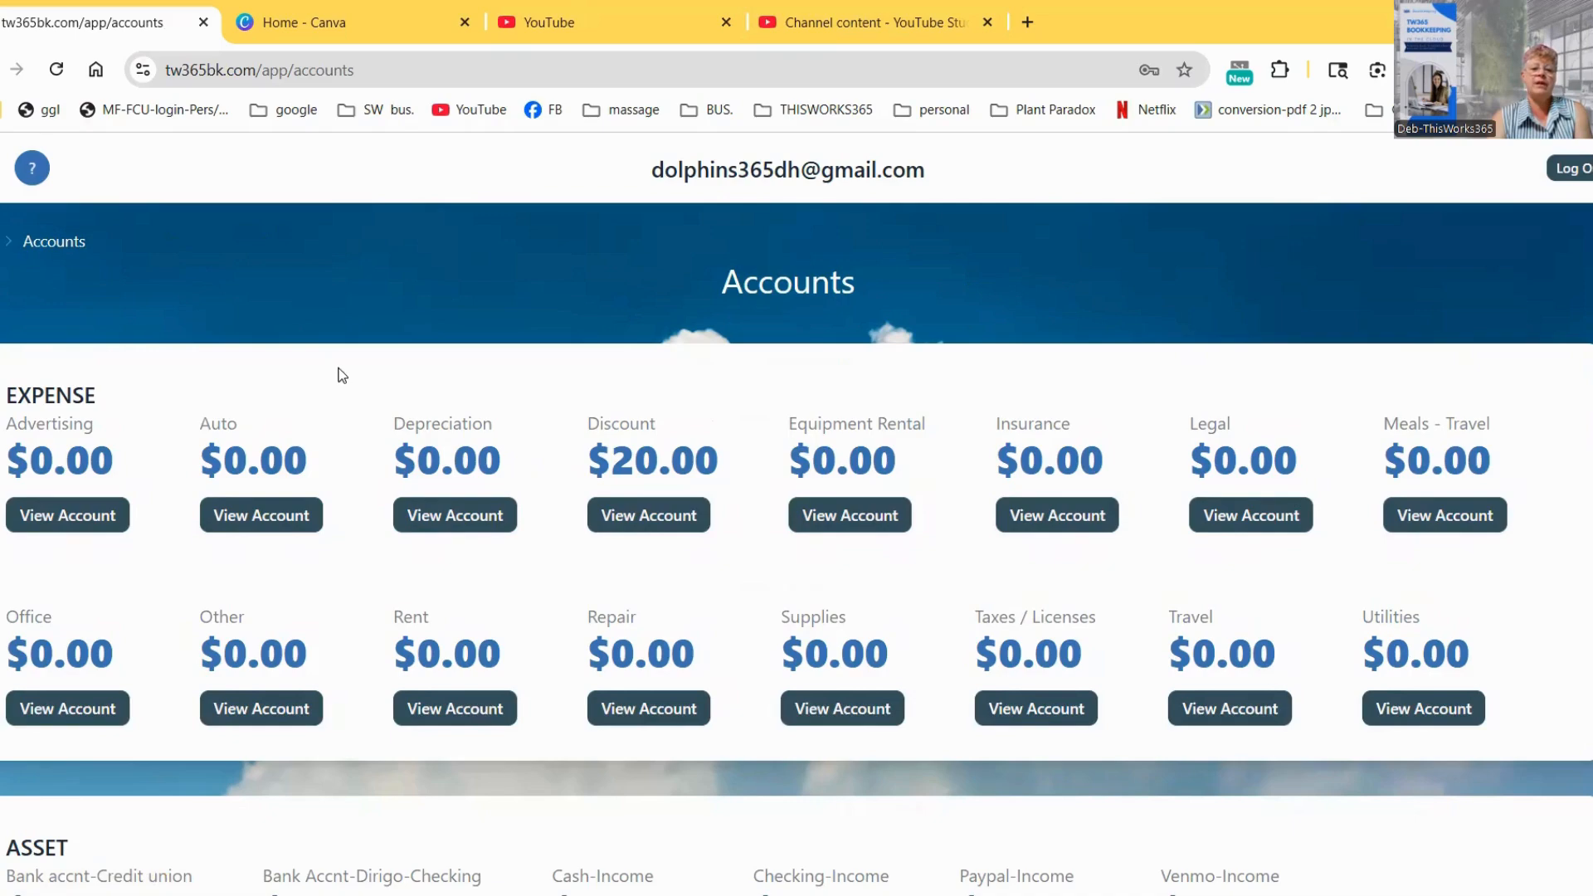
pyautogui.scroll(-5, 505, 533)
pyautogui.scroll(5, 506, 534)
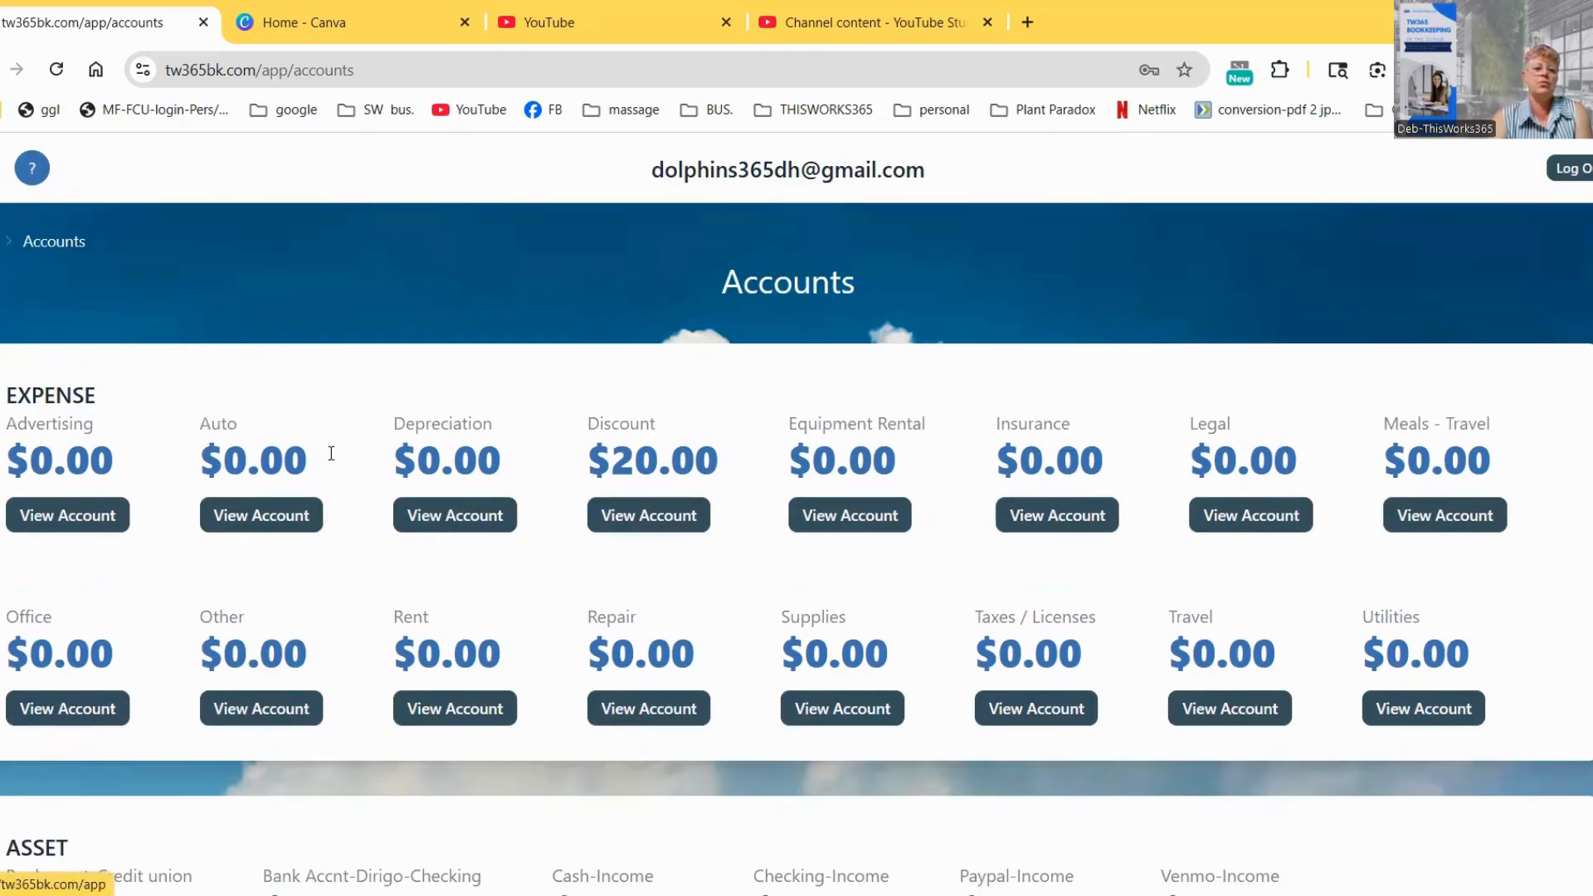
pyautogui.scroll(-4, 879, 545)
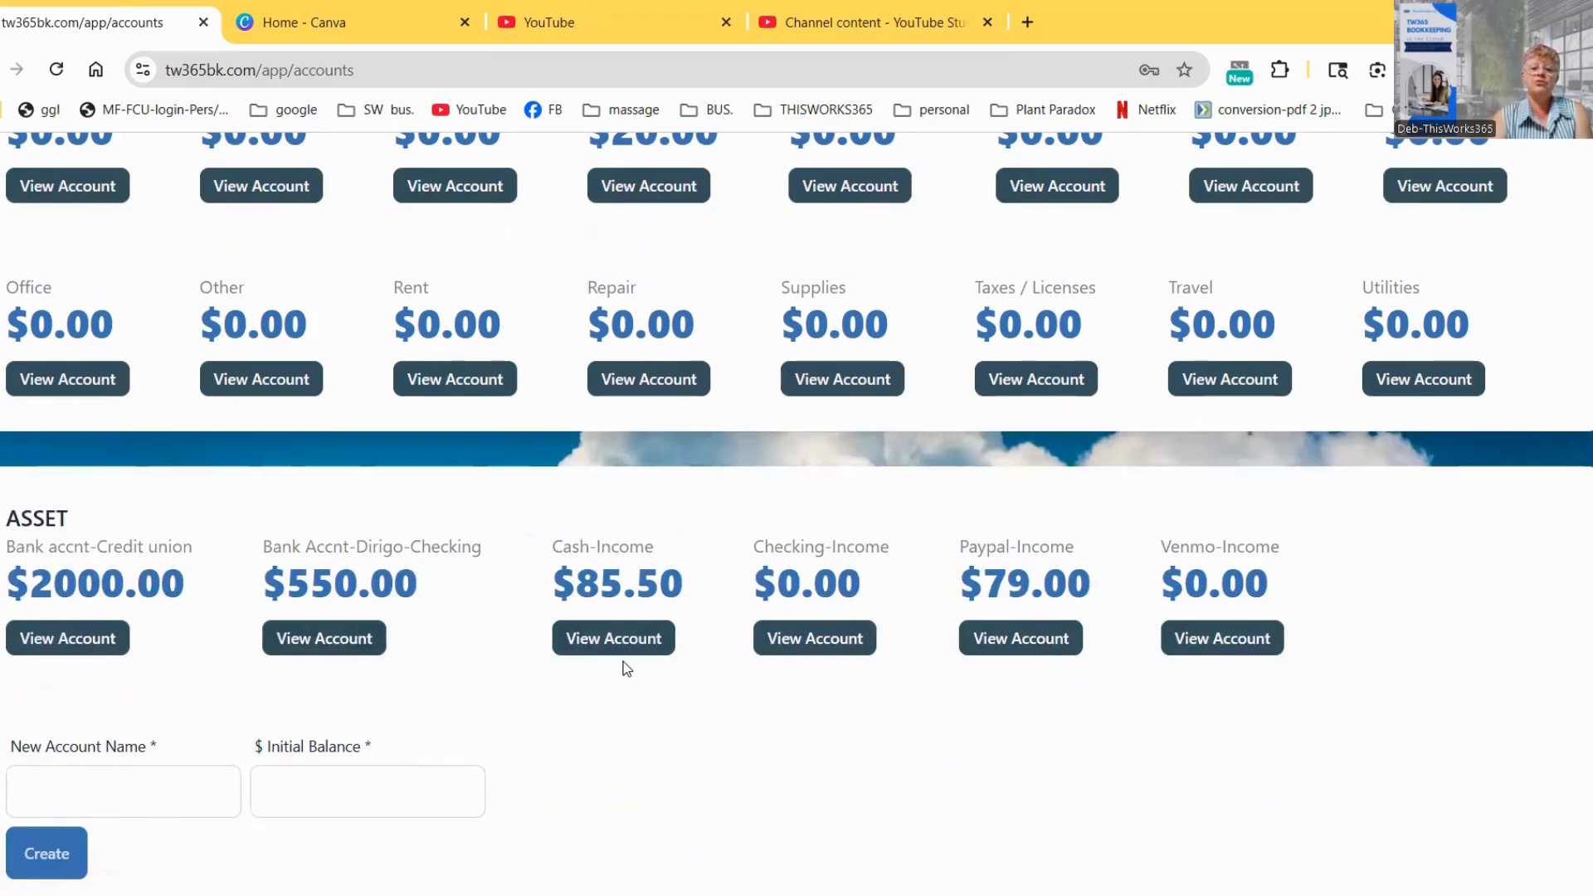